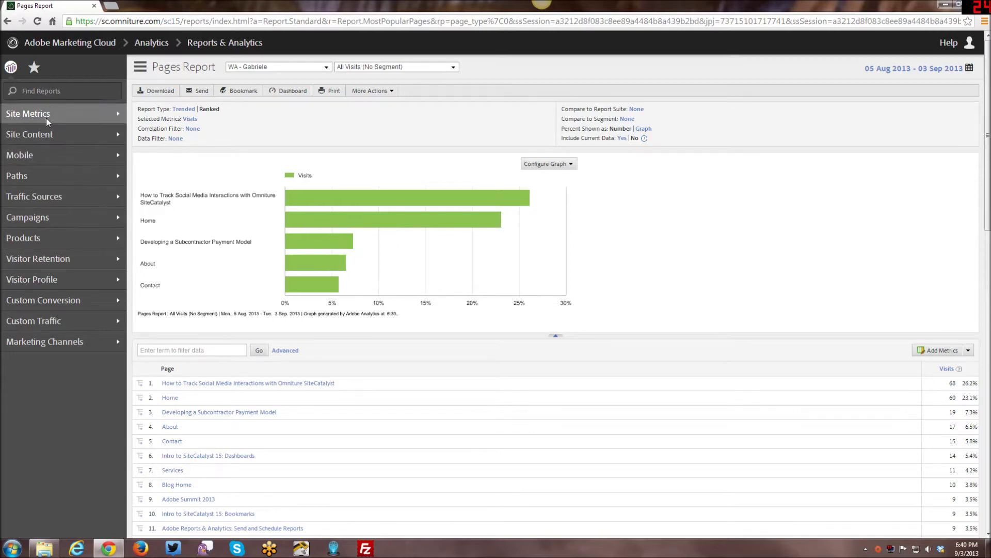
Switch the Pages Report to a Trended view of Visits, viewed by Day
mouse_move(109, 134)
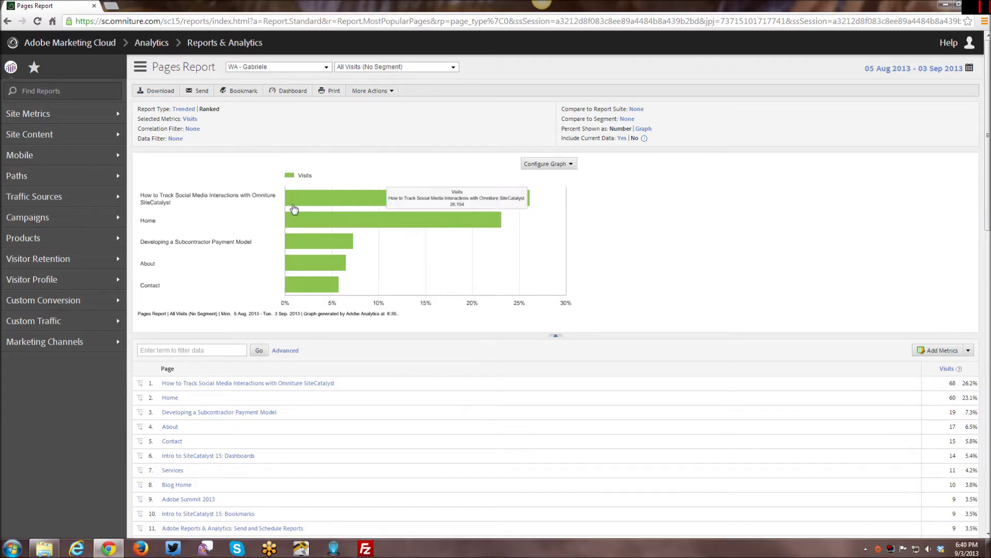
scroll(536, 256, down, 1)
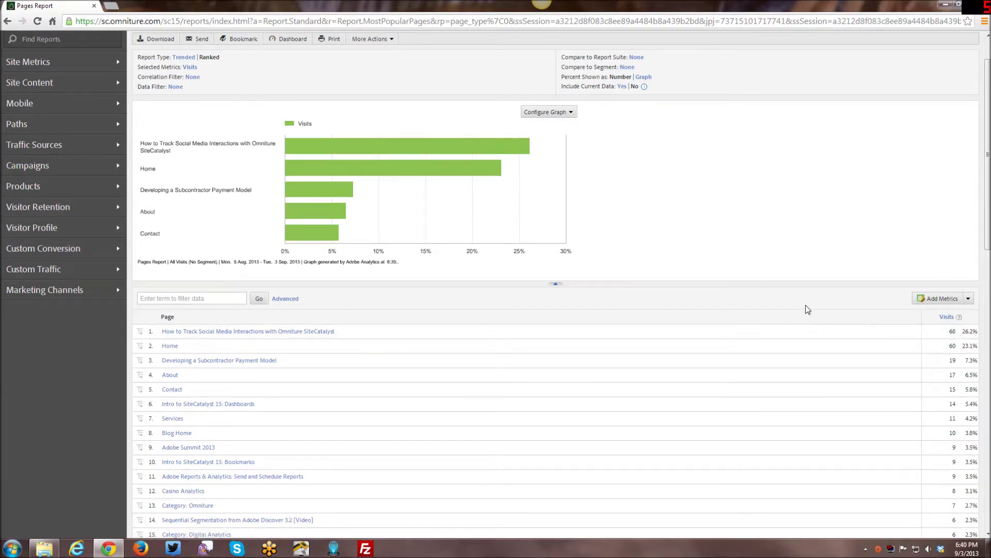
scroll(799, 312, up, 1)
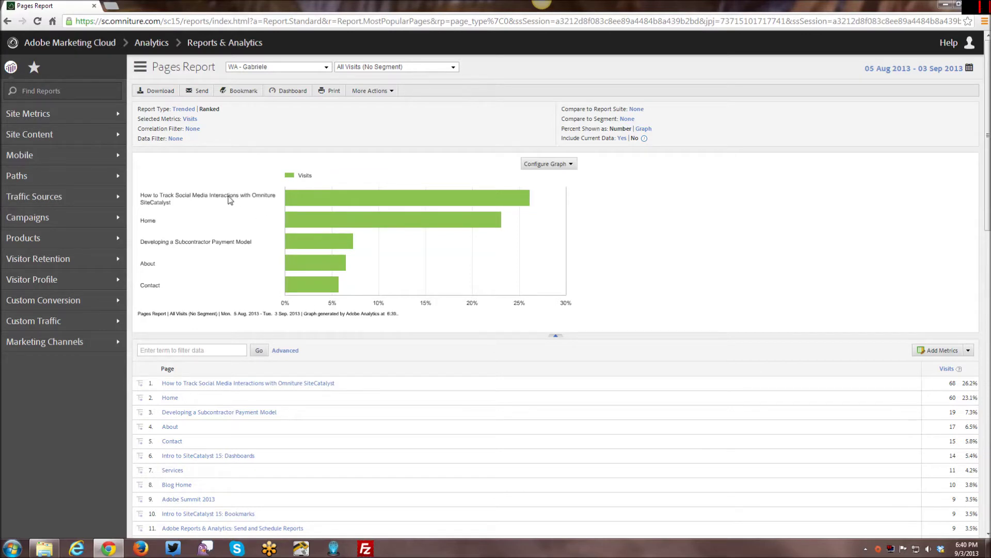
click(185, 110)
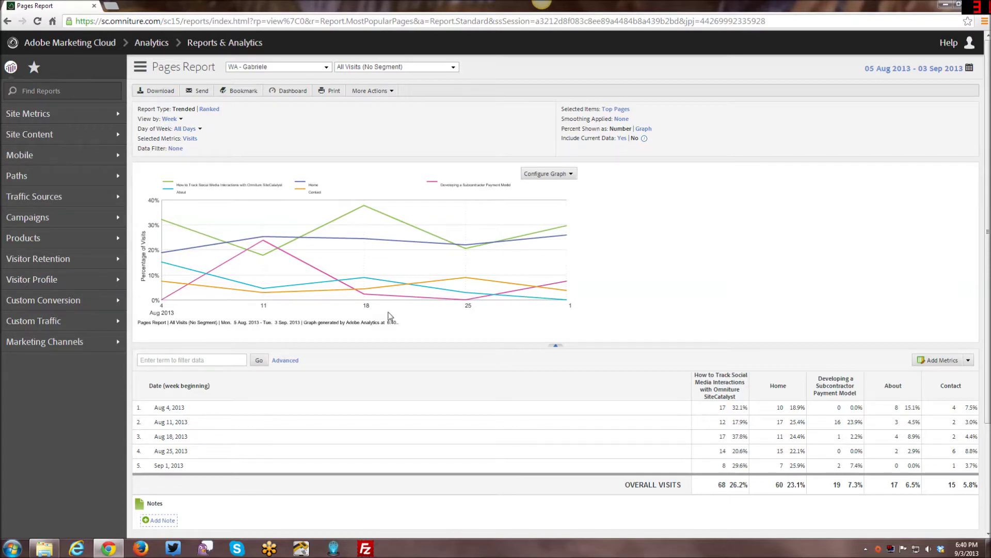
click(180, 120)
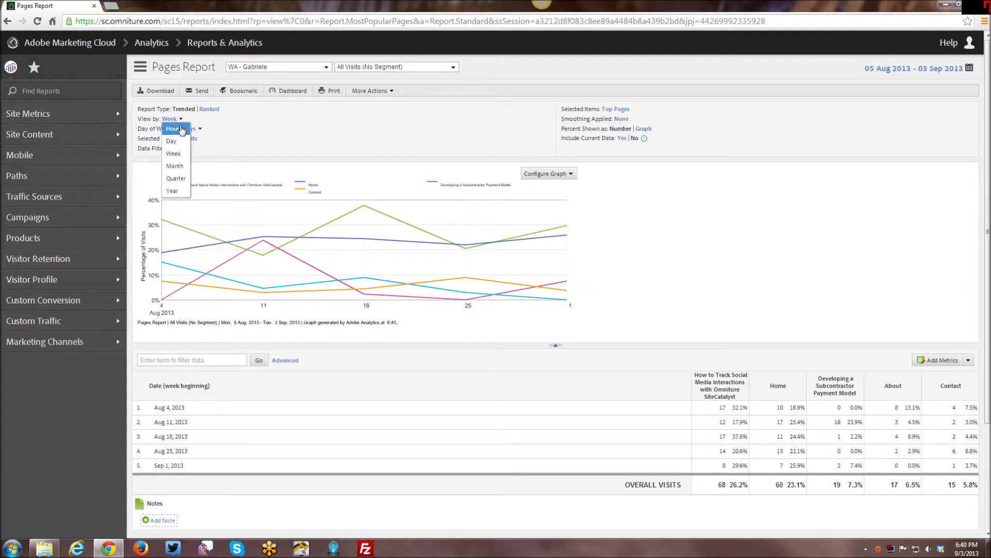
click(174, 141)
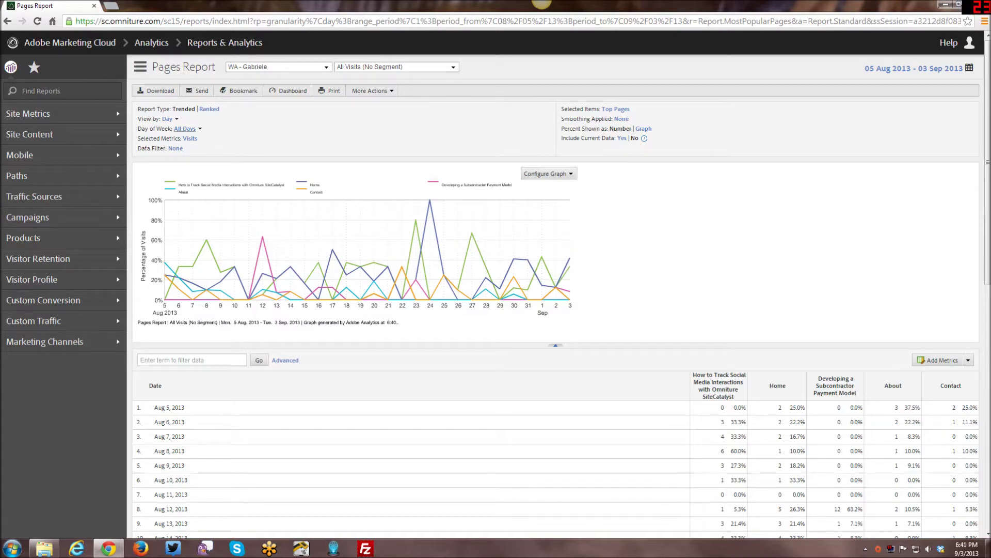
Check the Day of Week options without changing them and browse the trended table
click(200, 129)
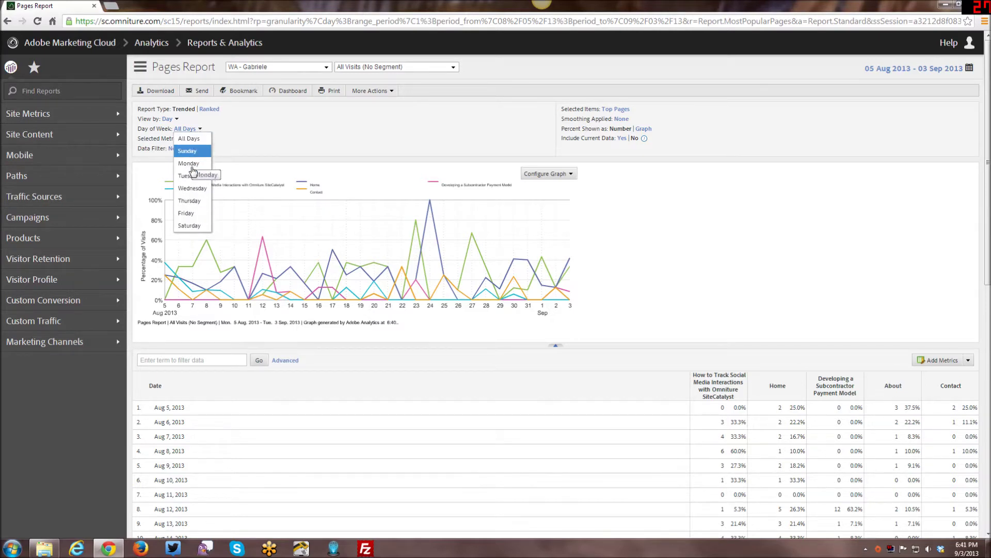
click(227, 131)
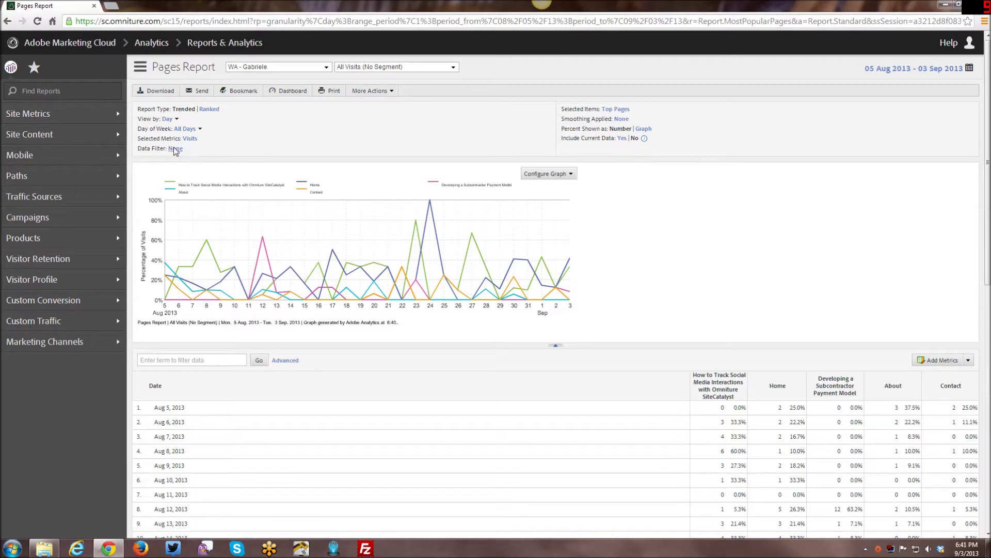
scroll(176, 149, down, 6)
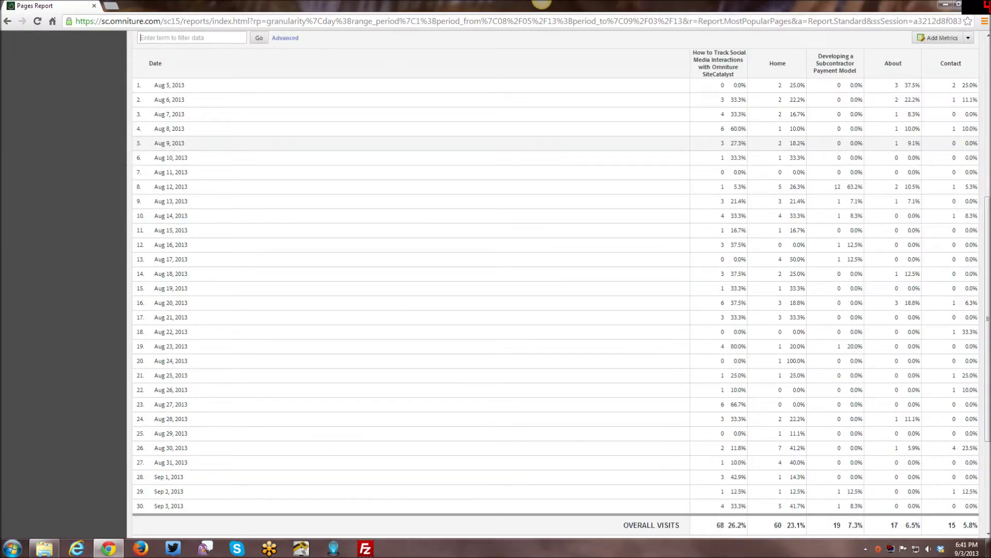
click(140, 38)
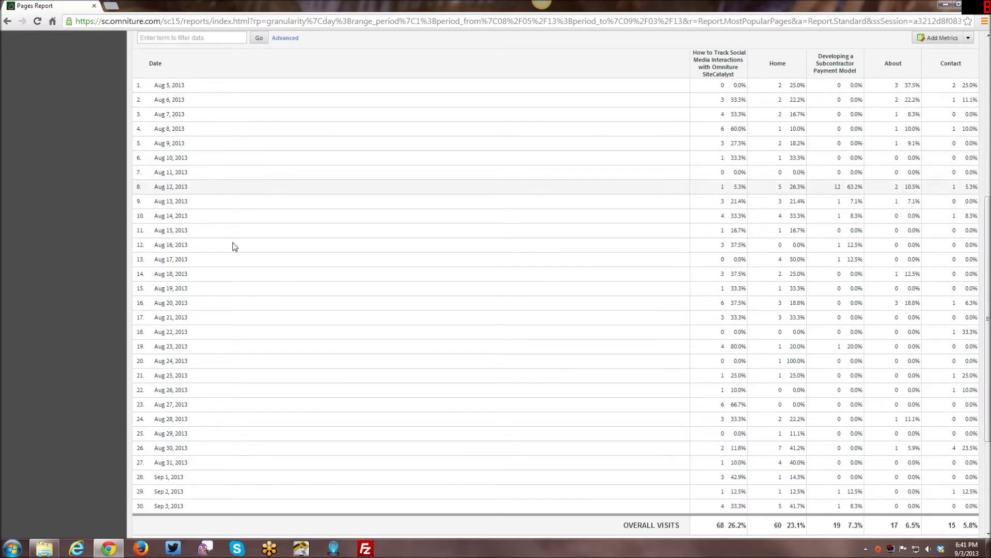
scroll(236, 251, up, 1)
scroll(236, 251, up, 5)
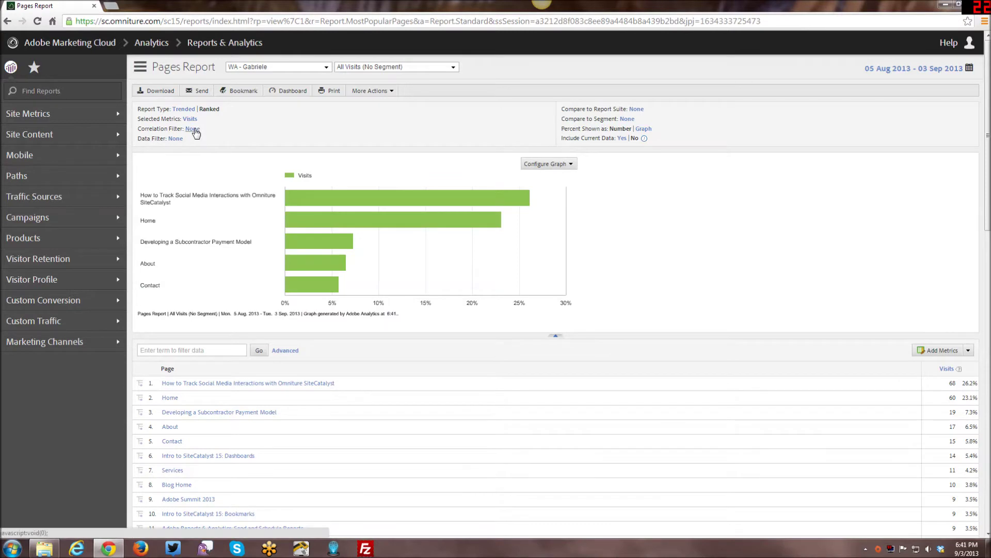
Browse the Correlation Filter categories and close the window, leaving the filter at None
click(196, 130)
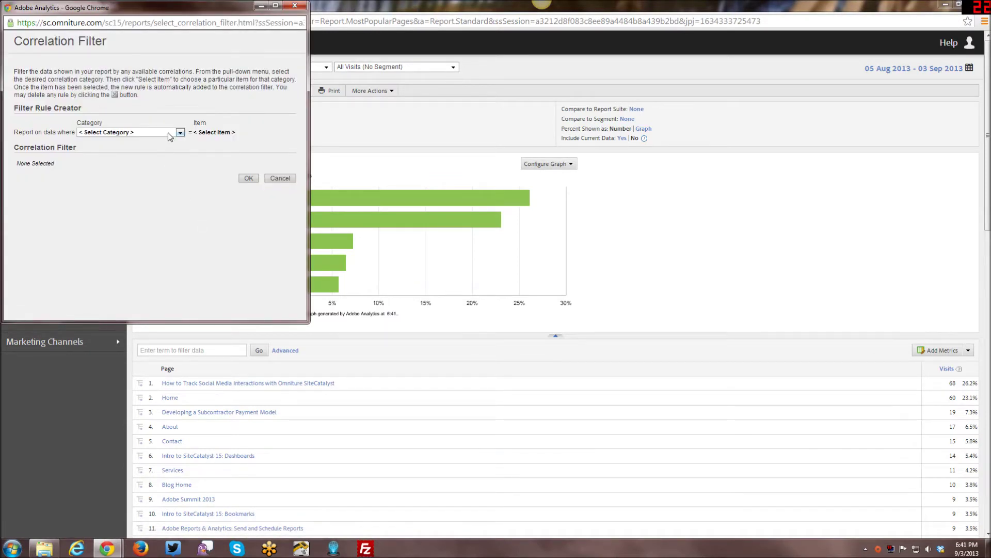
click(175, 132)
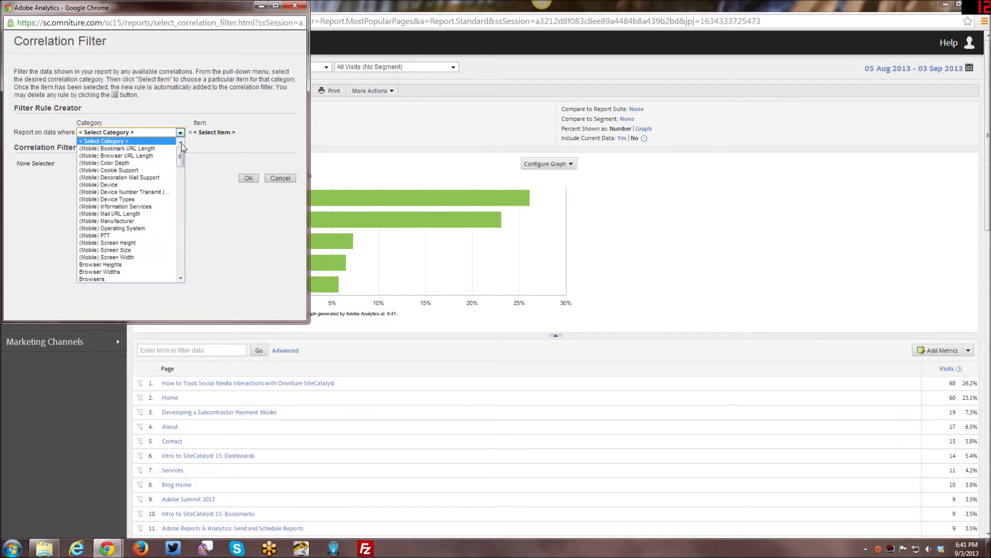
drag(182, 153, 173, 263)
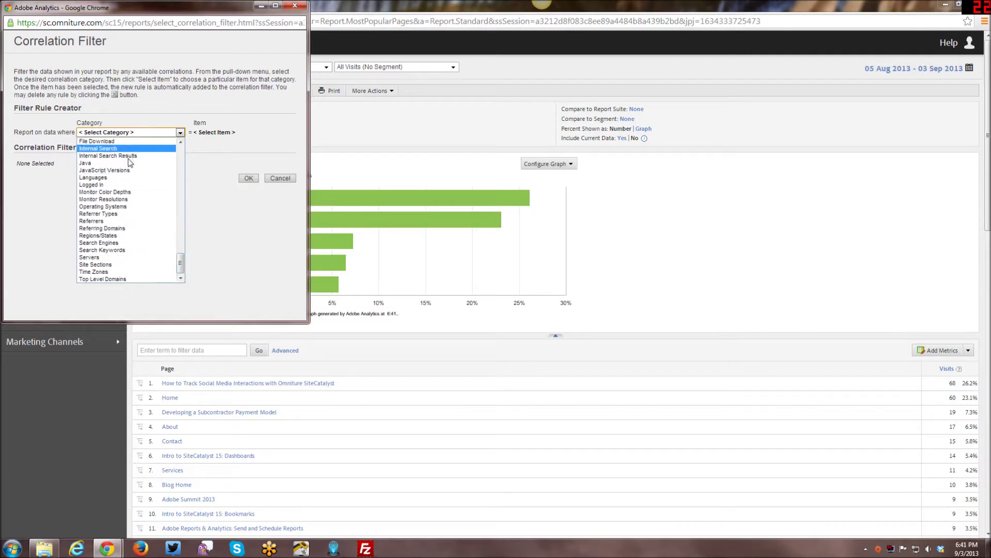
mouse_move(183, 261)
mouse_down()
mouse_move(182, 161)
mouse_move(180, 254)
mouse_up()
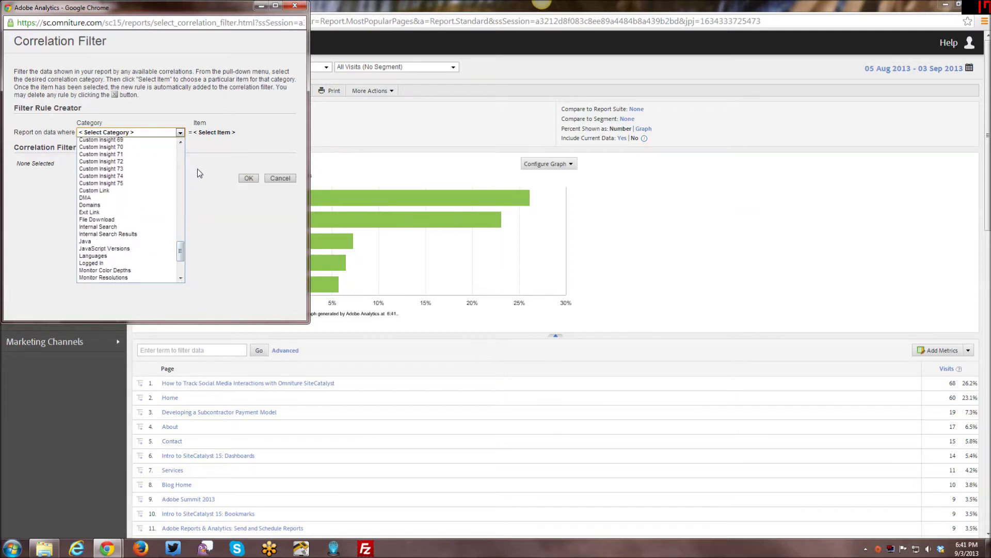
click(251, 126)
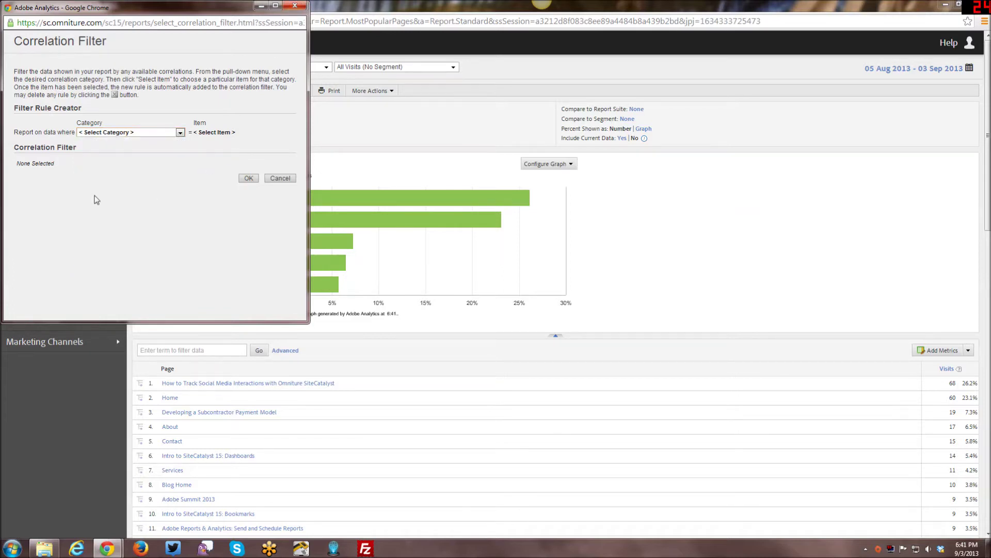
click(295, 6)
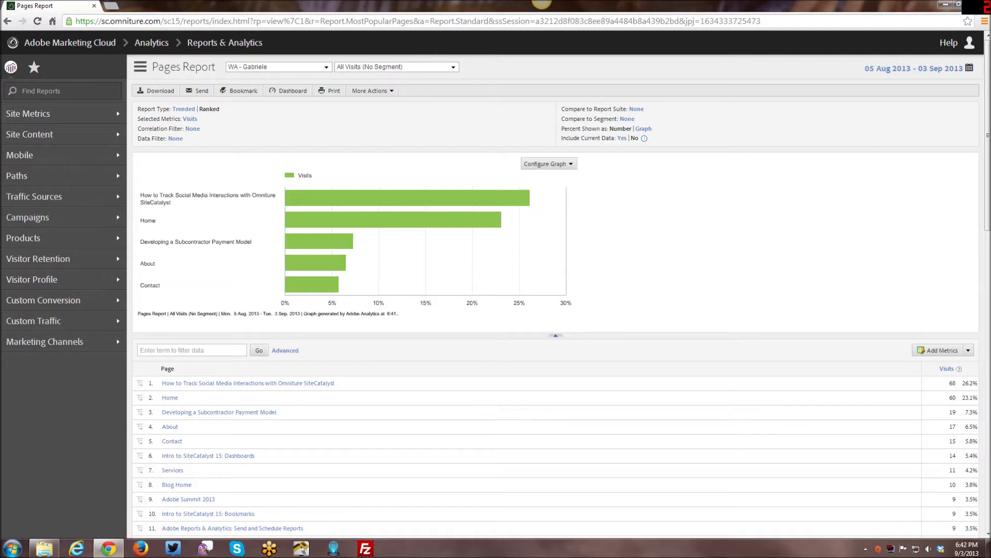
text(Analytics)
click(257, 352)
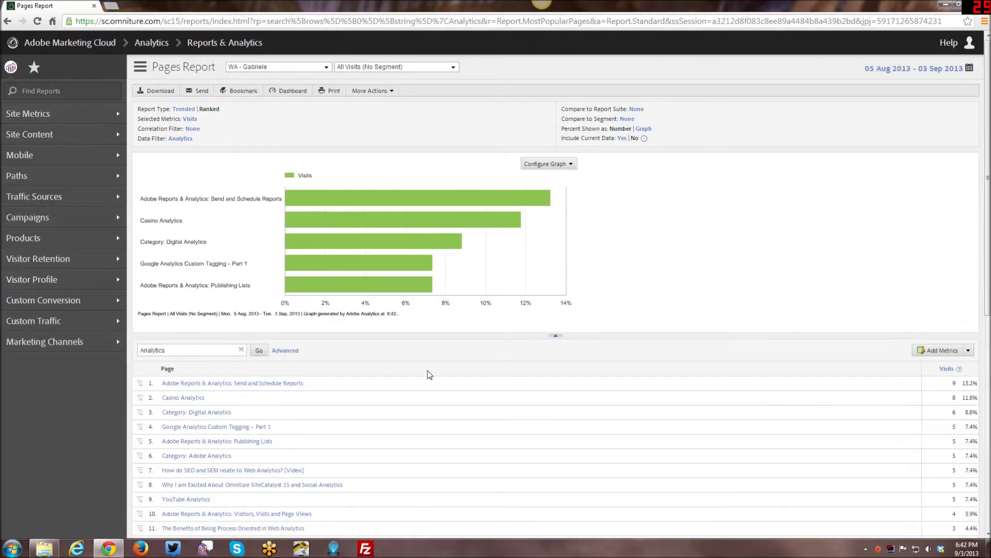
scroll(460, 382, down, 4)
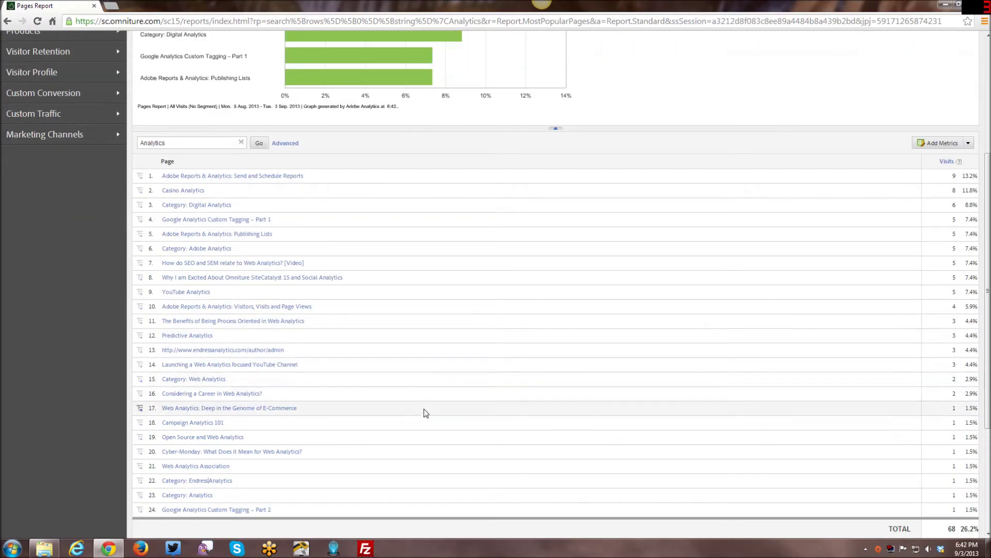
scroll(417, 421, up, 2)
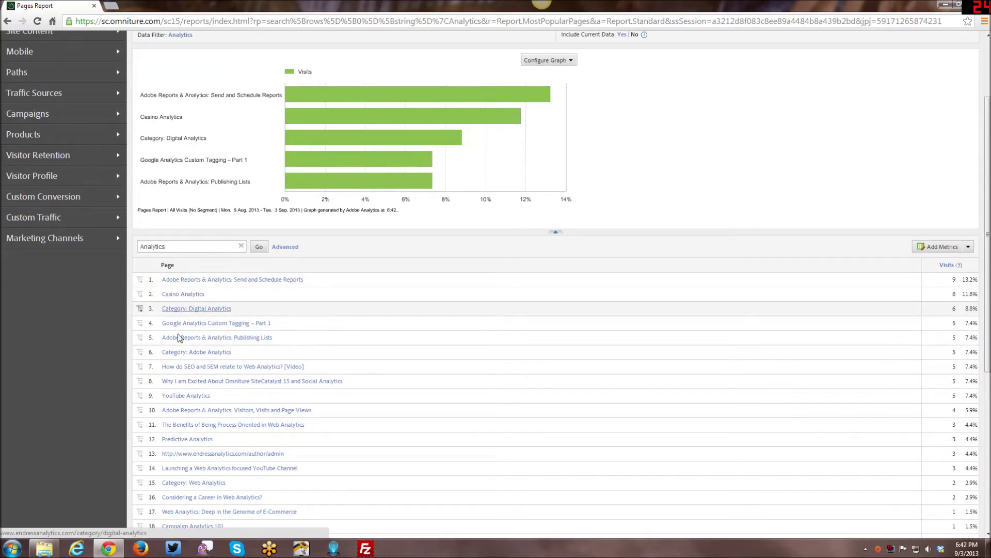
scroll(394, 443, down, 3)
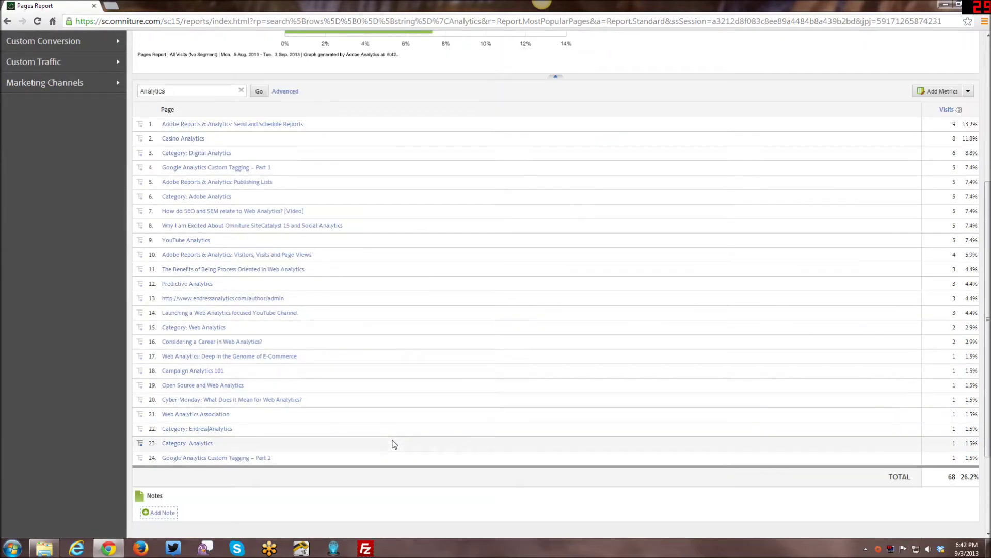
scroll(394, 443, up, 5)
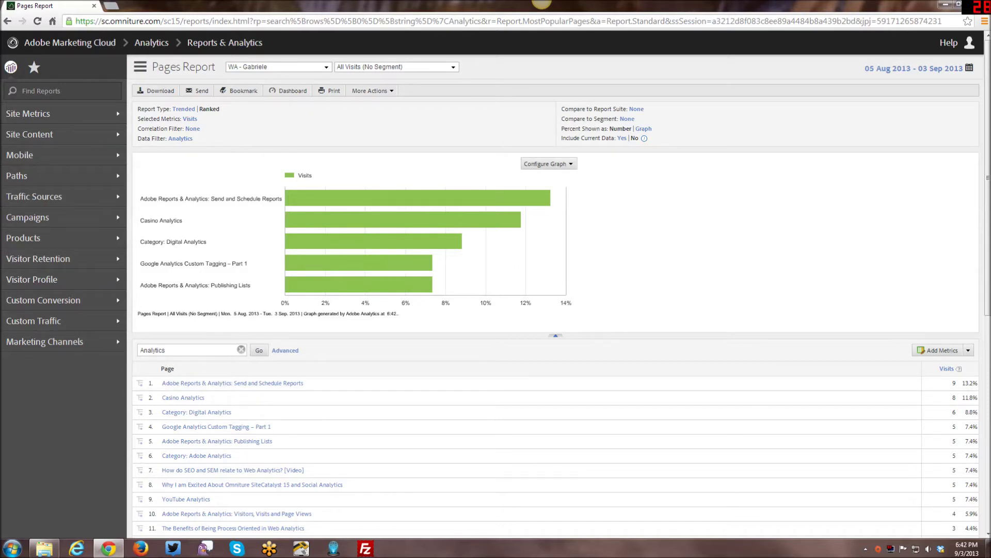
click(241, 349)
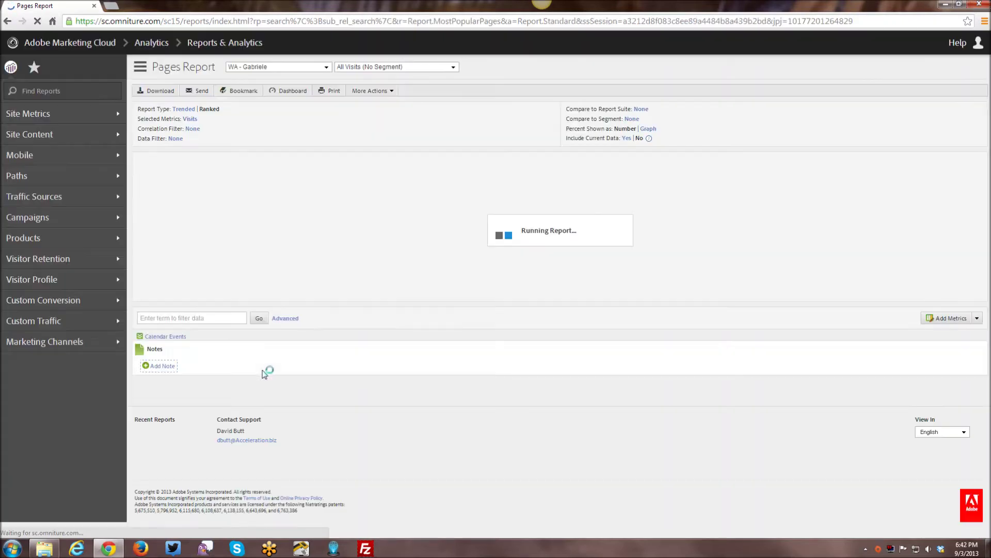
scroll(334, 370, down, 3)
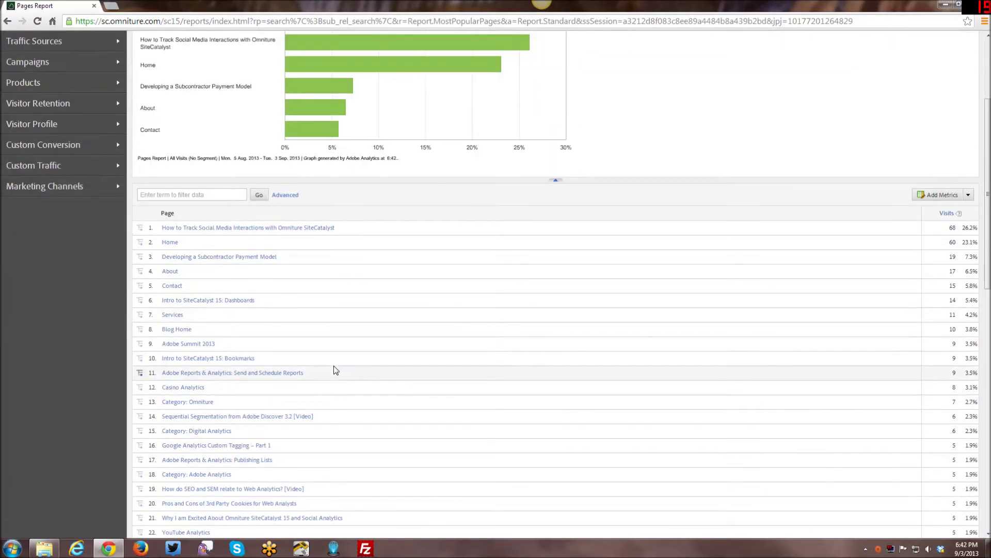
scroll(336, 367, up, 3)
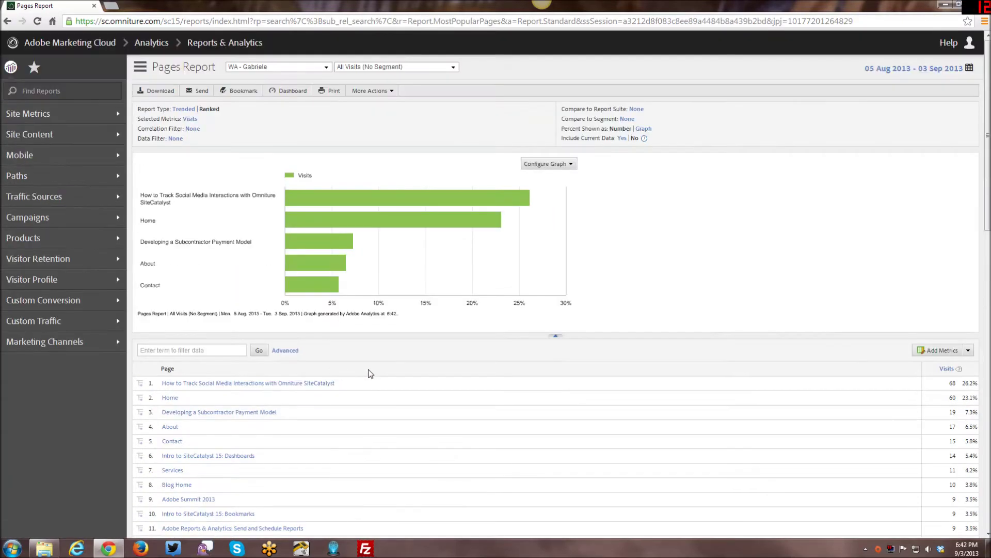
click(636, 109)
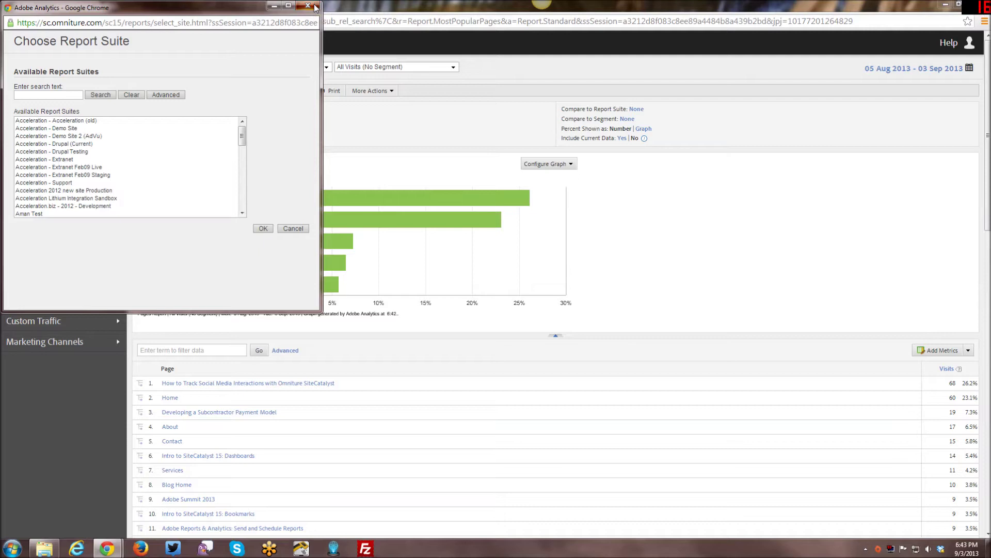
click(315, 7)
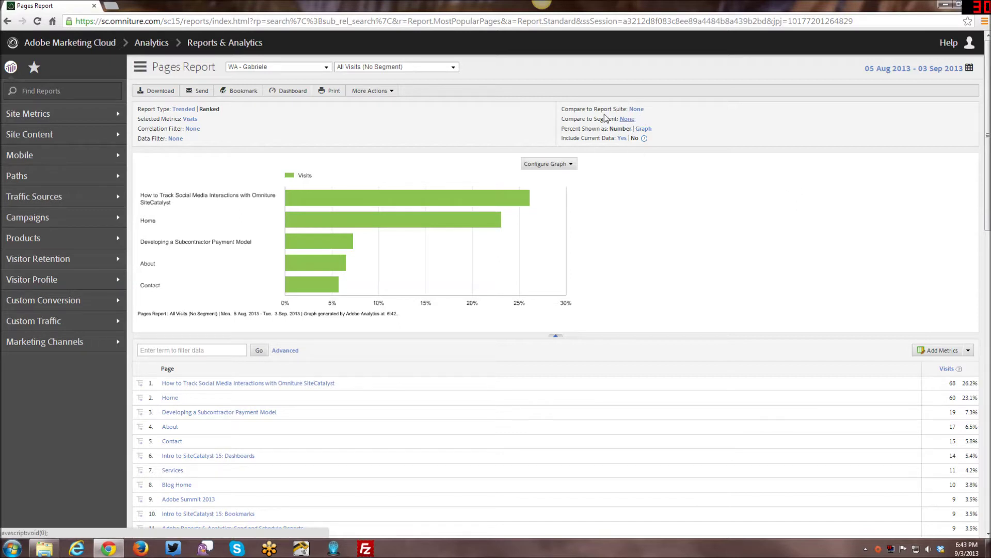
click(454, 67)
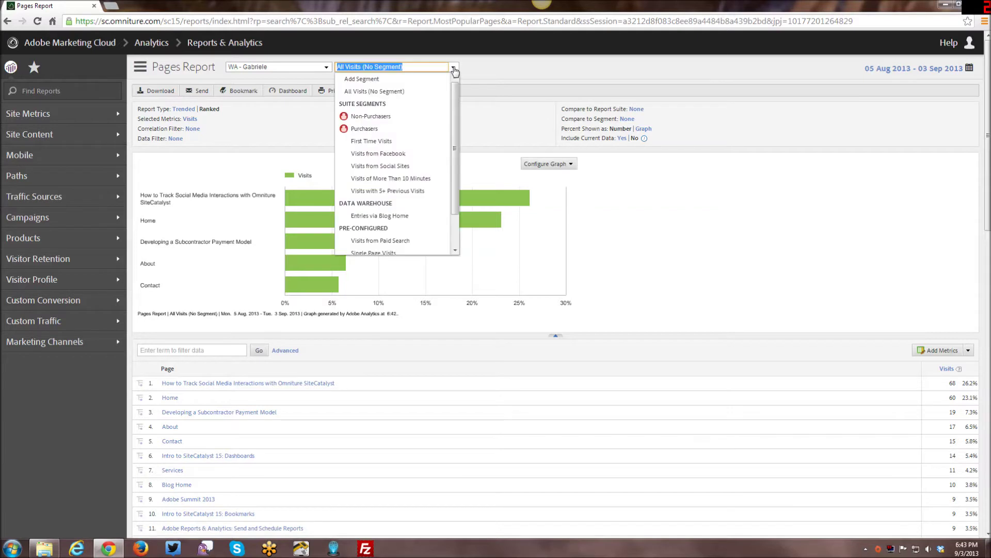
click(454, 68)
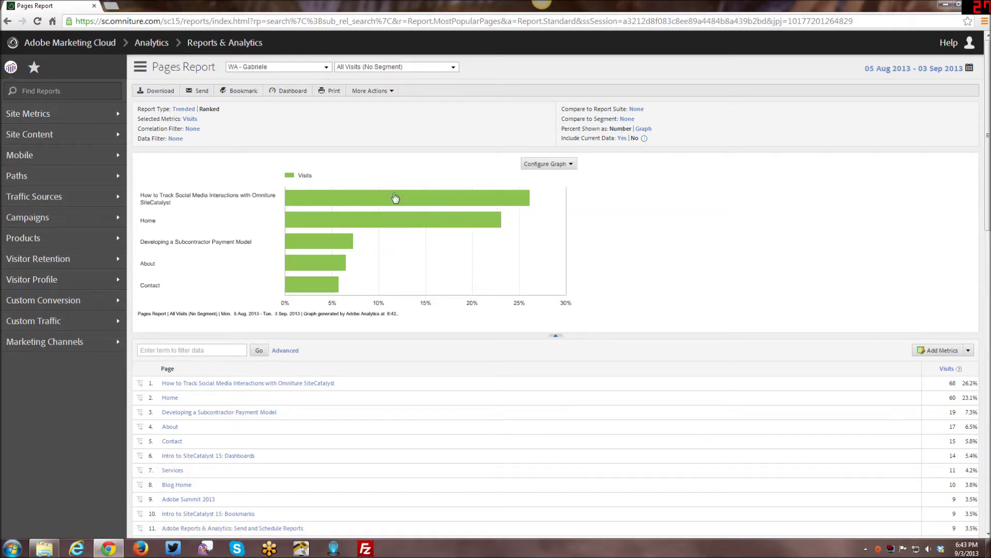
Show the Visits percentages as Graph bars, then set them back to Number (26.2% top row)
mouse_move(341, 259)
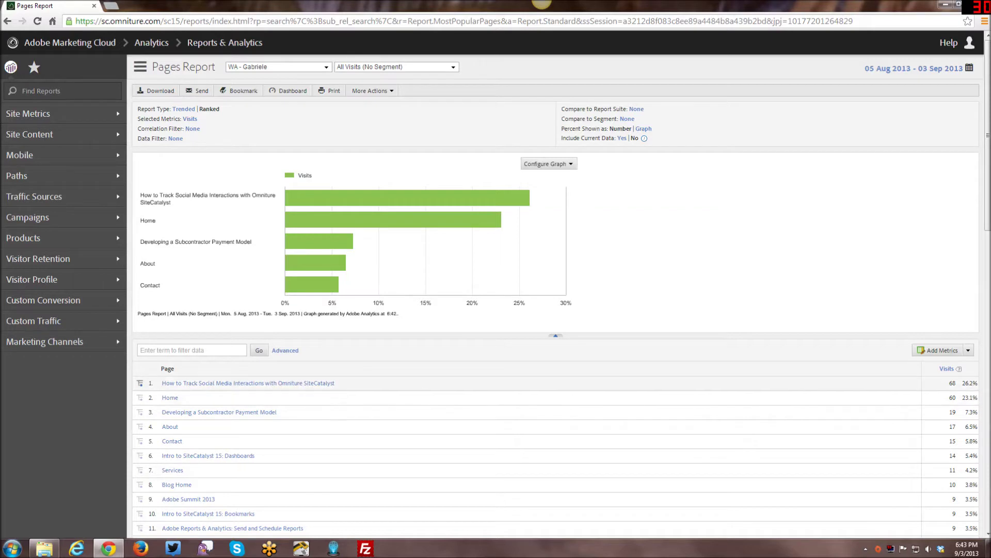
double_click(967, 382)
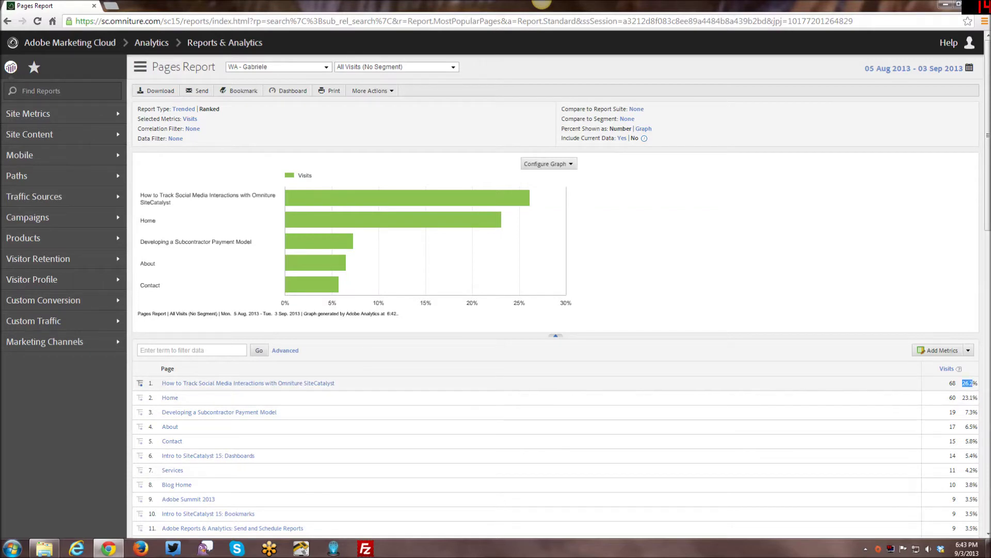
click(644, 129)
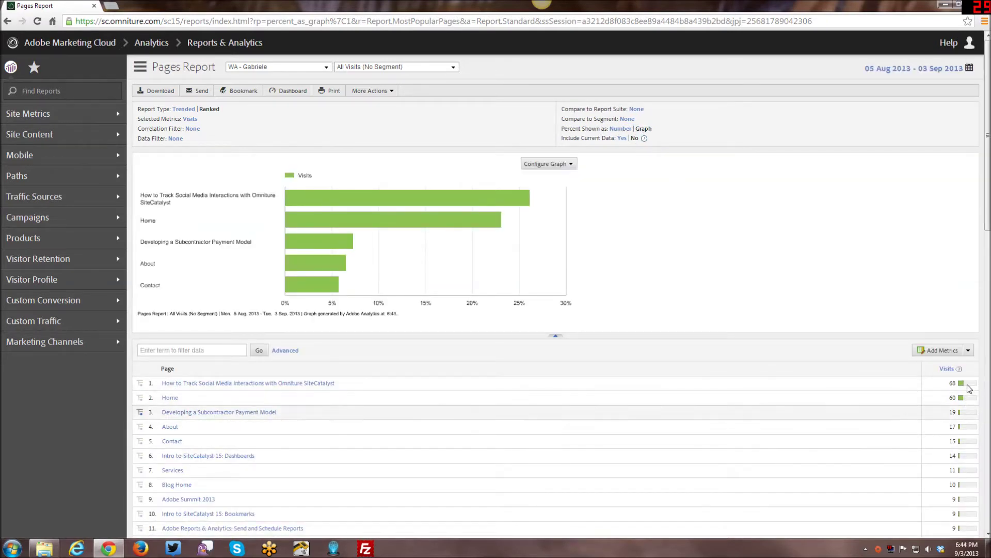
mouse_move(968, 390)
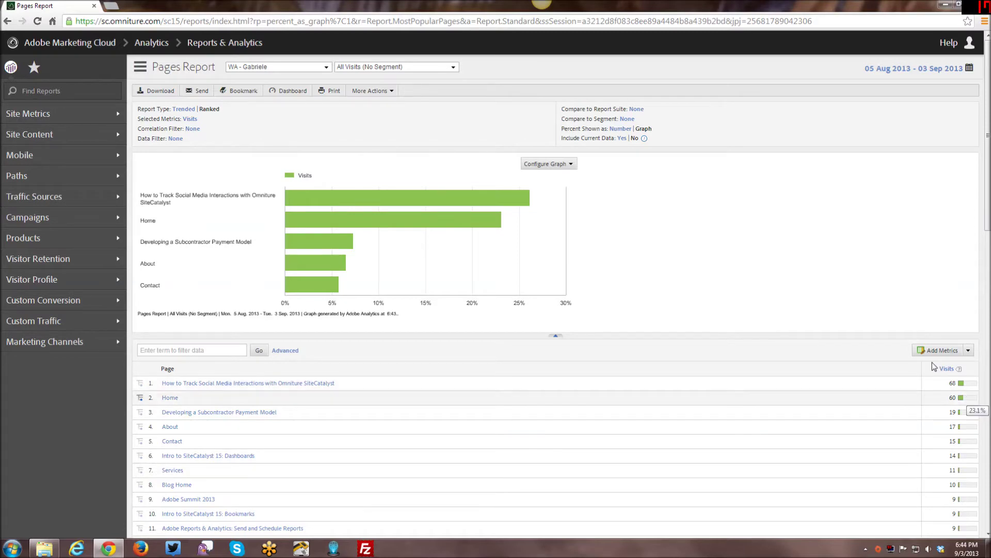
click(619, 129)
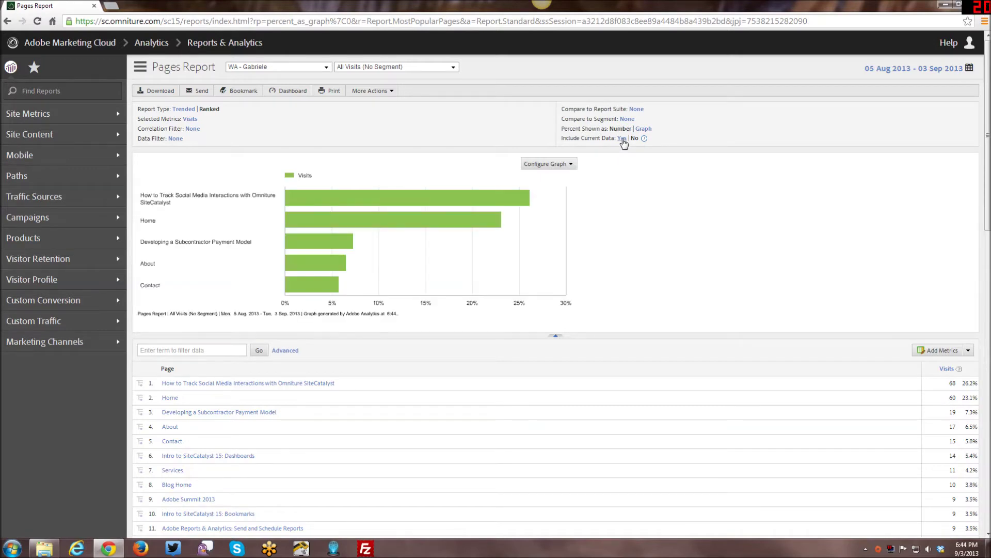
Set Include Current Data to Yes so the Pages Report reloads with current data
mouse_move(645, 140)
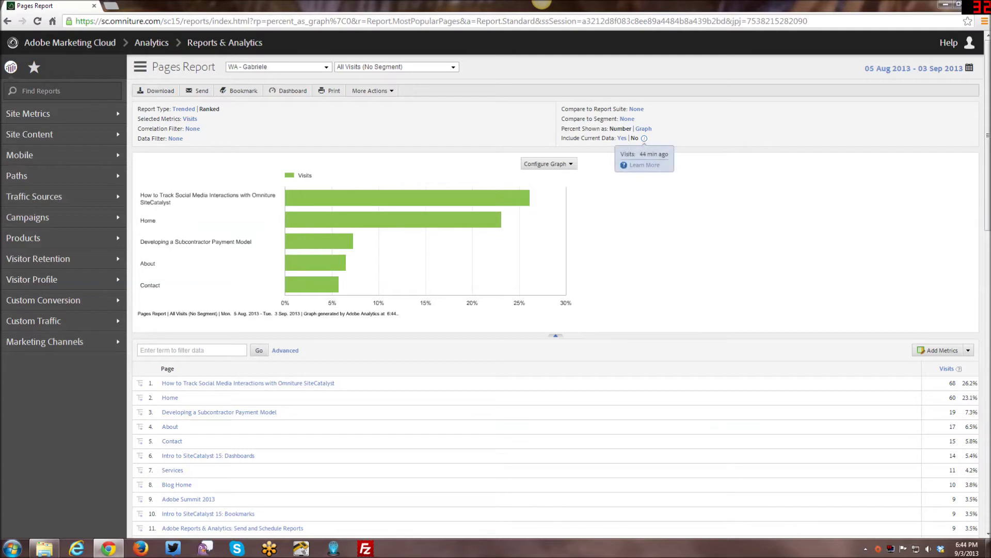
click(623, 138)
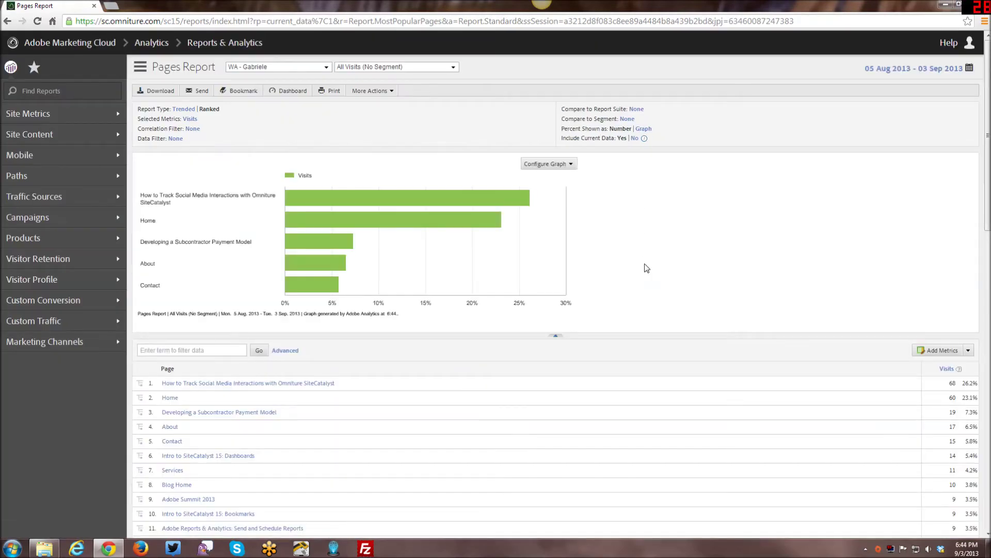
scroll(647, 268, down, 1)
scroll(646, 261, up, 1)
scroll(877, 398, down, 1)
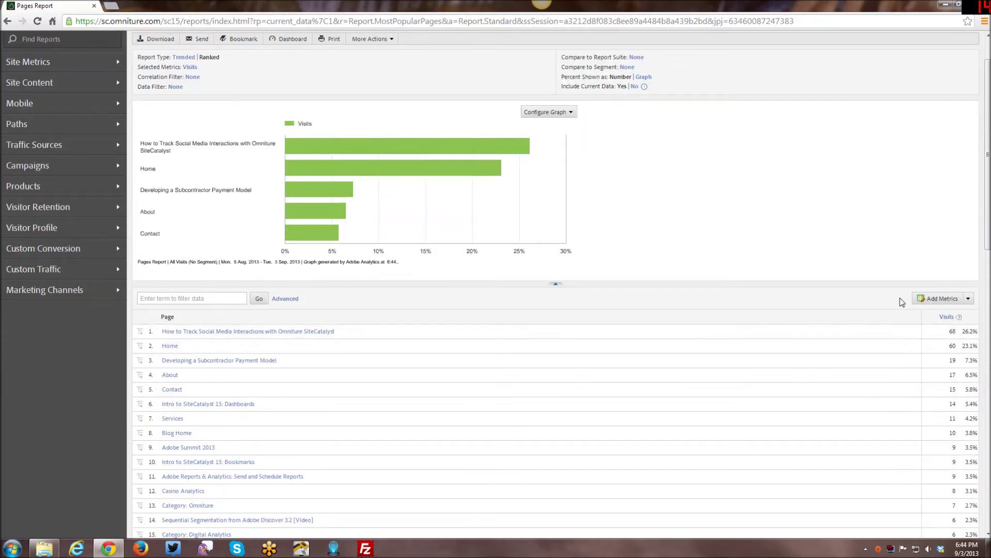
click(933, 302)
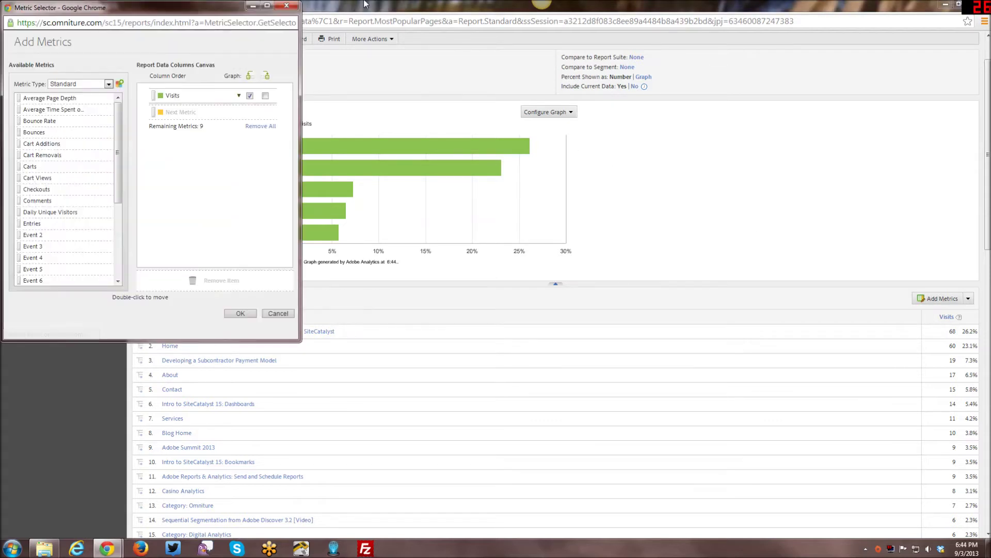
Drag Bounce Rate, Bounces, Unique Visitors, Page Views and Exits into Report Data Columns and apply
drag(208, 12, 562, 80)
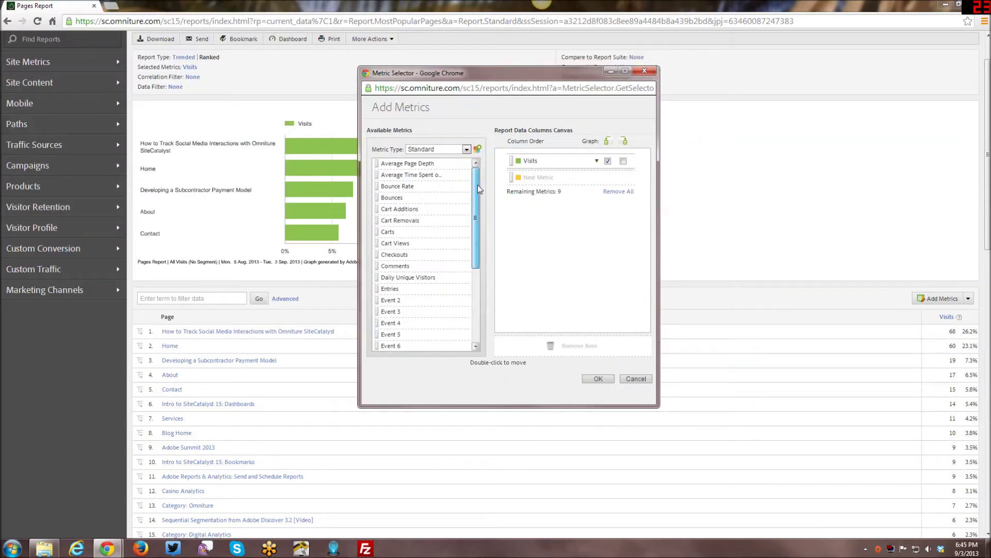
mouse_move(477, 184)
mouse_down()
mouse_move(482, 271)
mouse_move(468, 177)
mouse_up()
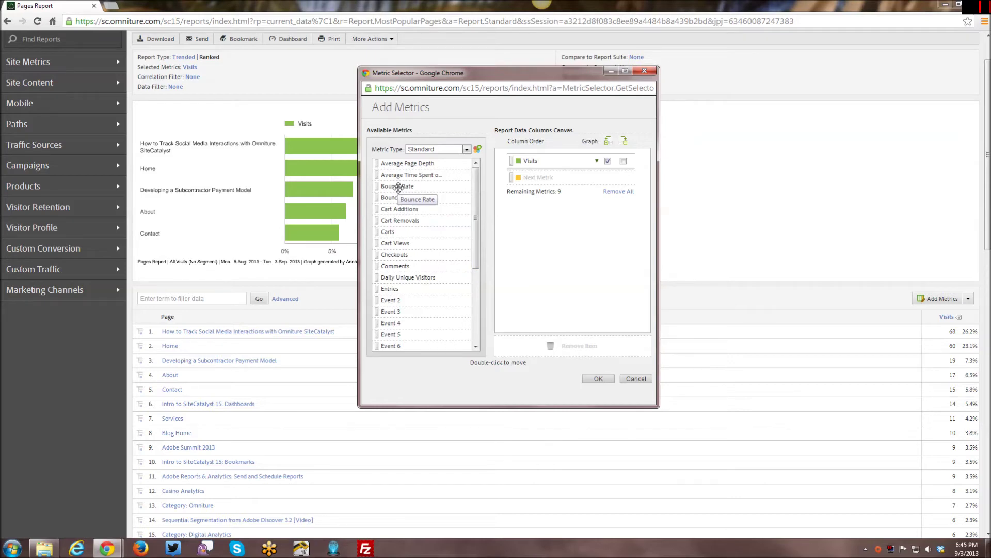
drag(398, 187, 542, 178)
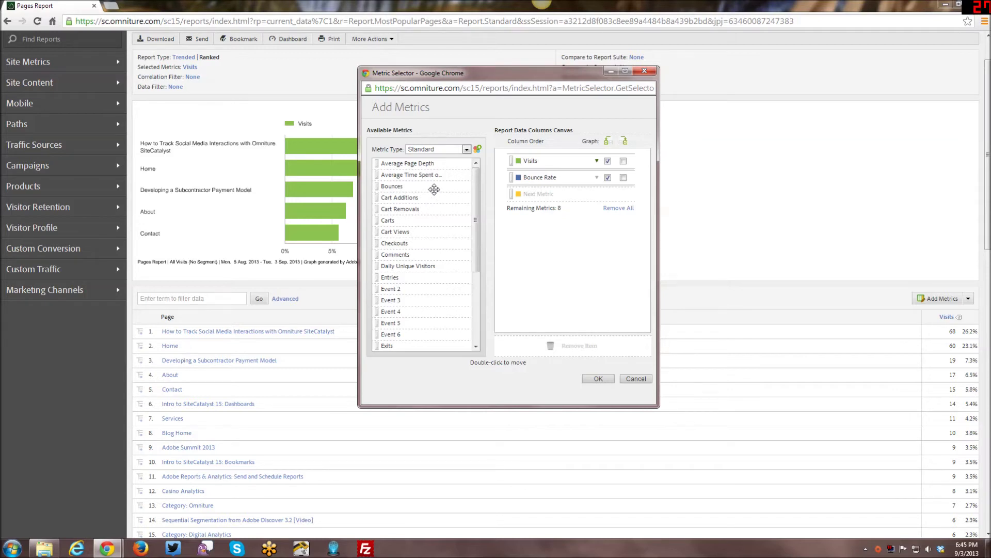
drag(434, 189, 576, 195)
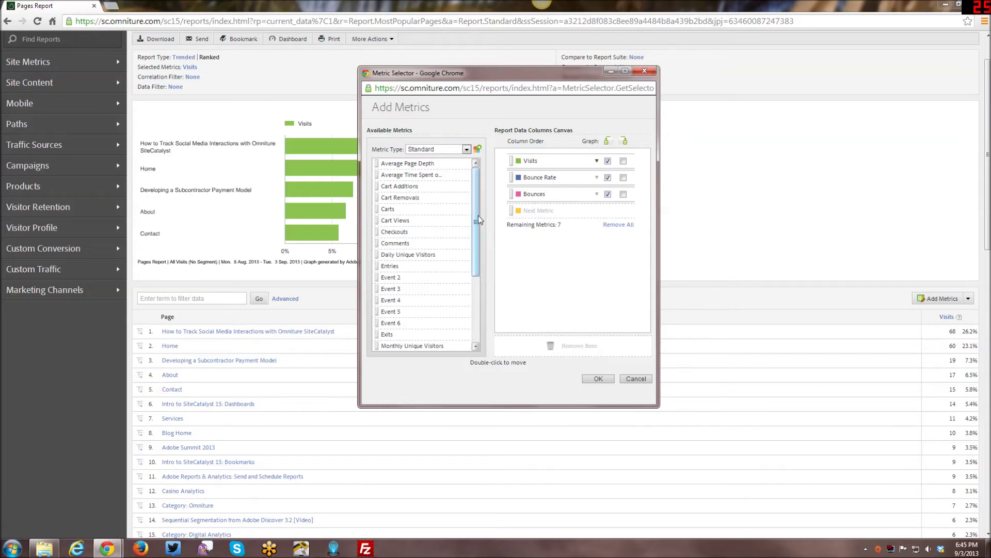
drag(478, 216, 473, 309)
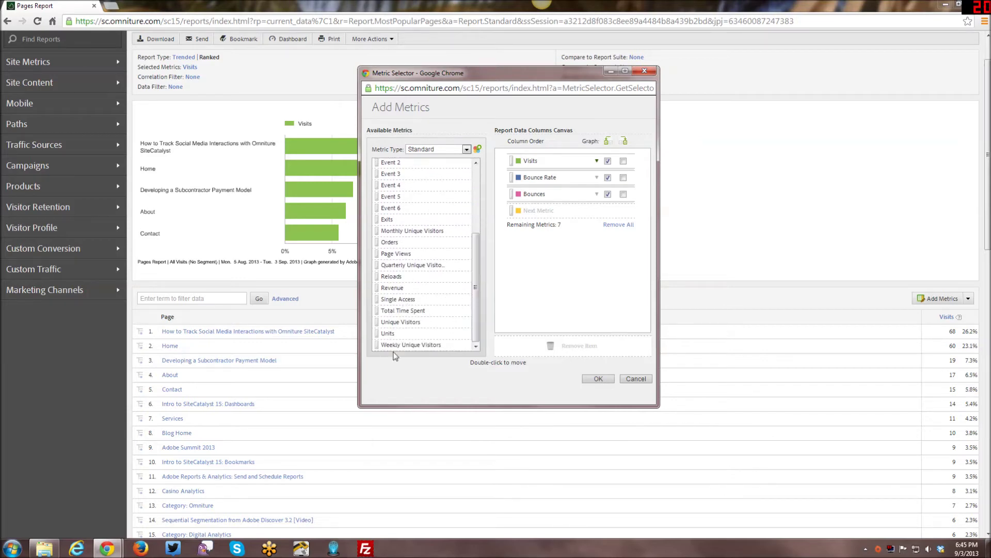
drag(398, 322, 528, 211)
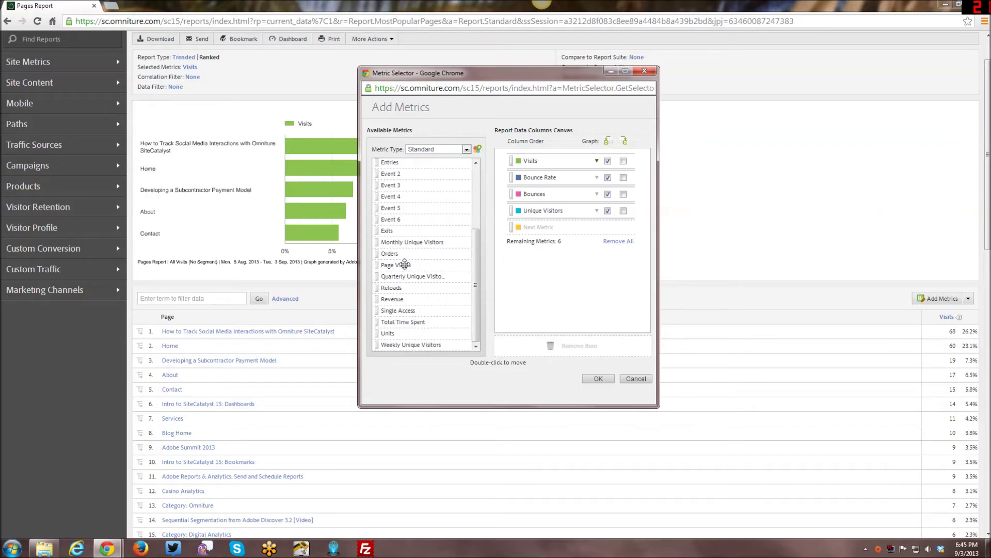
drag(404, 264, 532, 227)
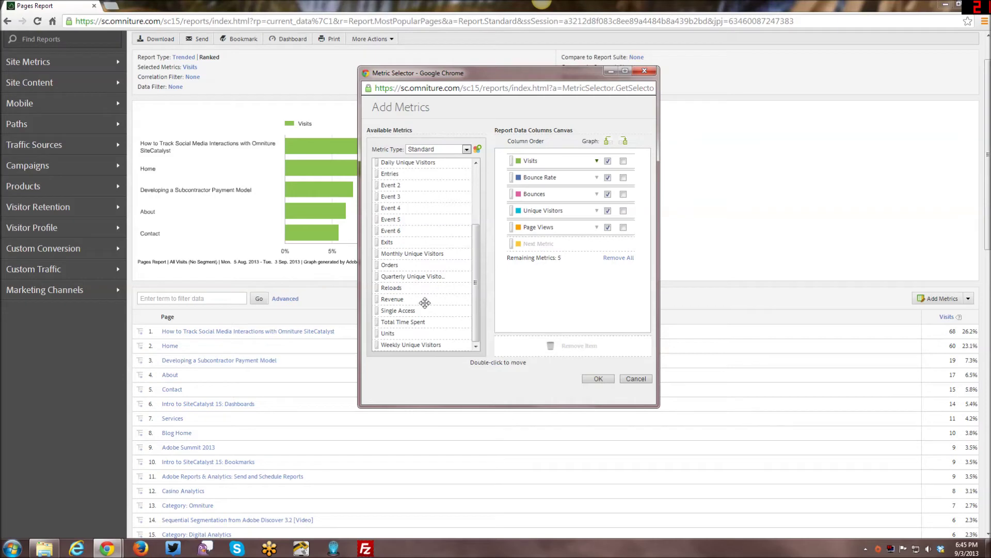
drag(403, 242, 532, 243)
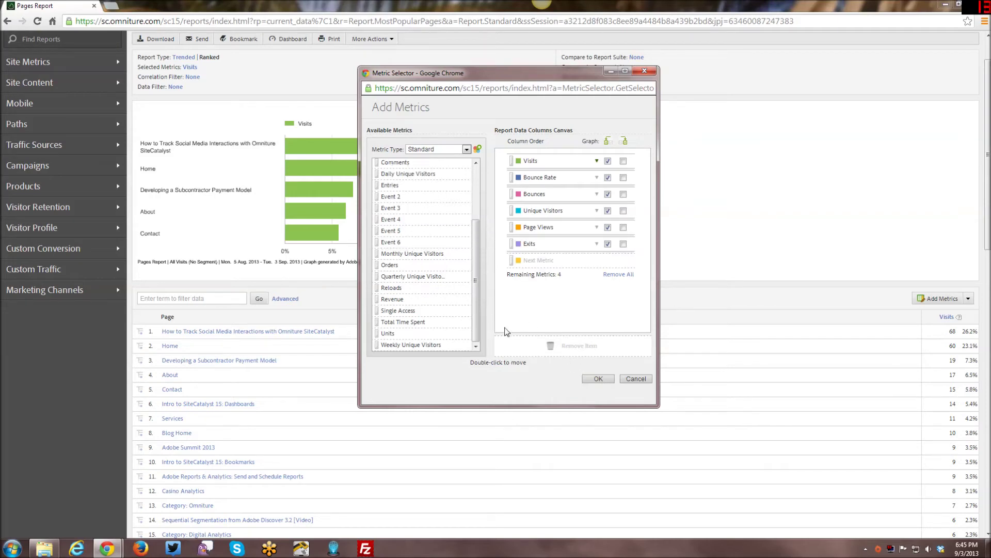
click(596, 381)
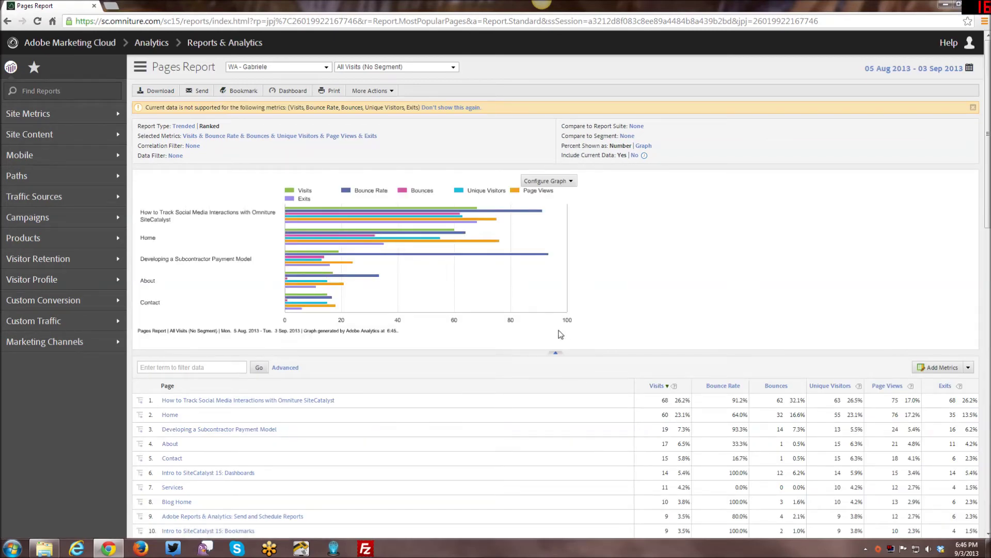
Set the graph type to Pie and review the Visits and Bounce Rate pies for the top five pages
scroll(663, 279, down, 1)
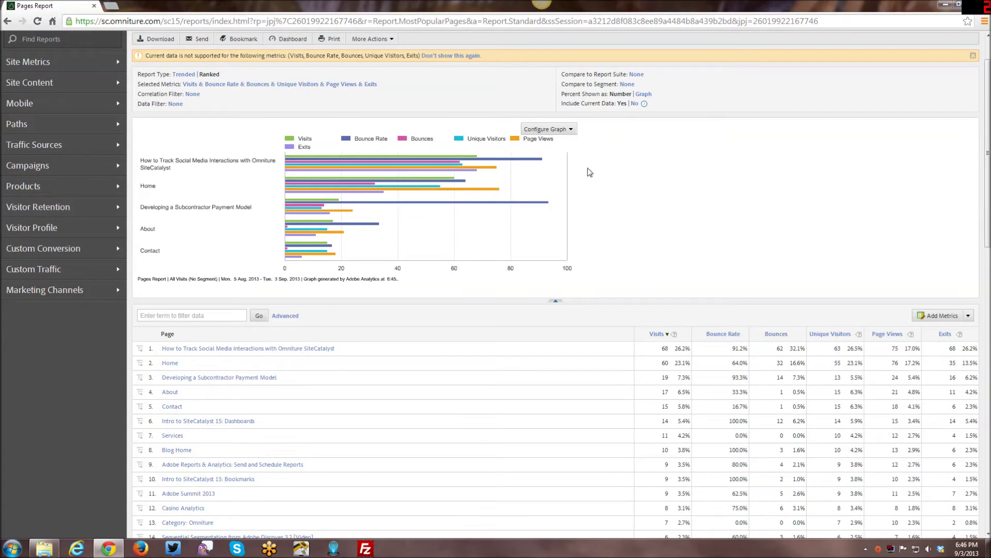
click(566, 131)
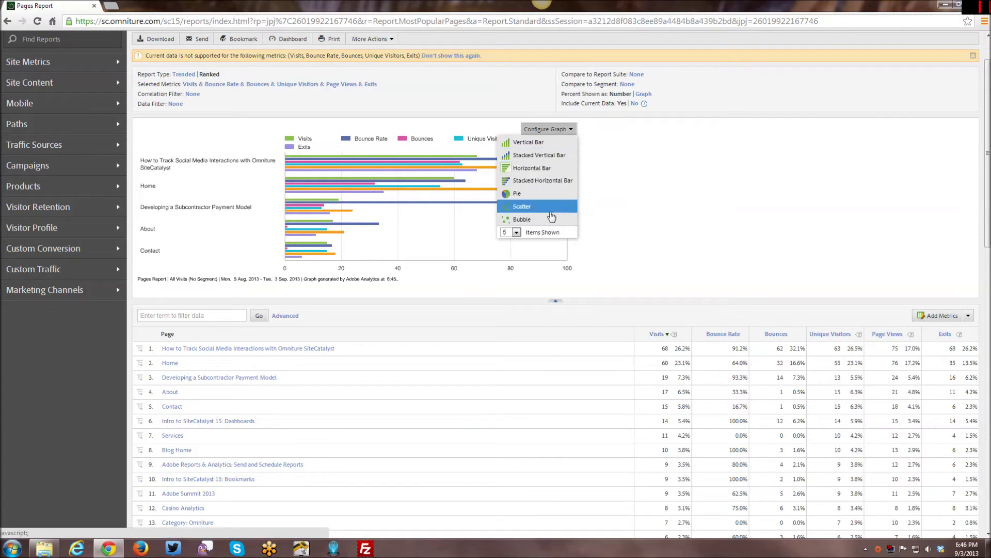
click(542, 200)
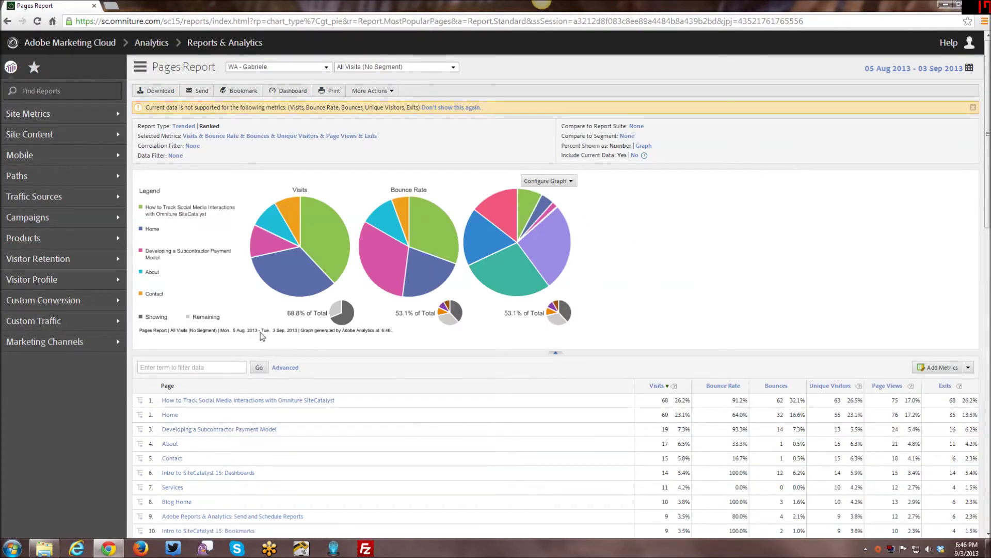
mouse_move(192, 212)
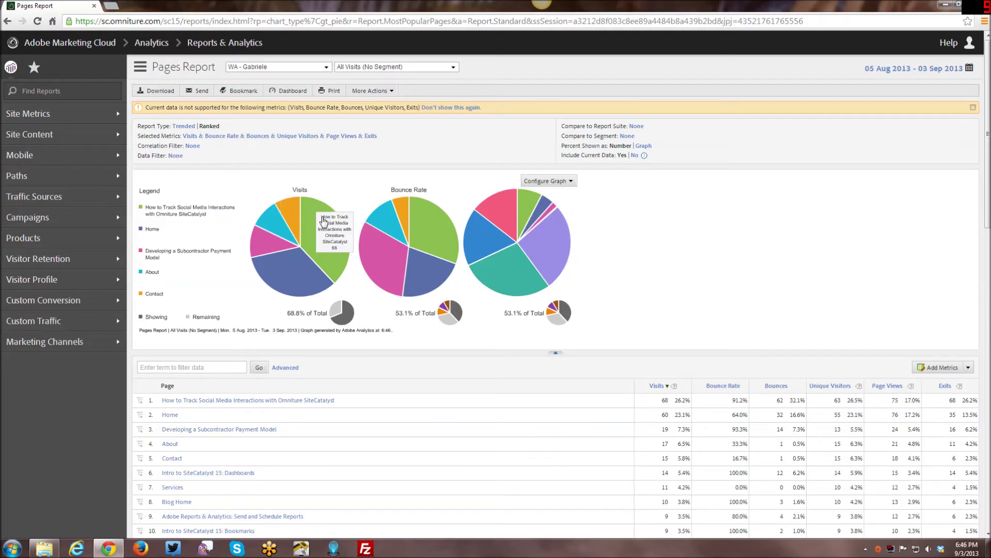
mouse_move(456, 243)
mouse_move(551, 235)
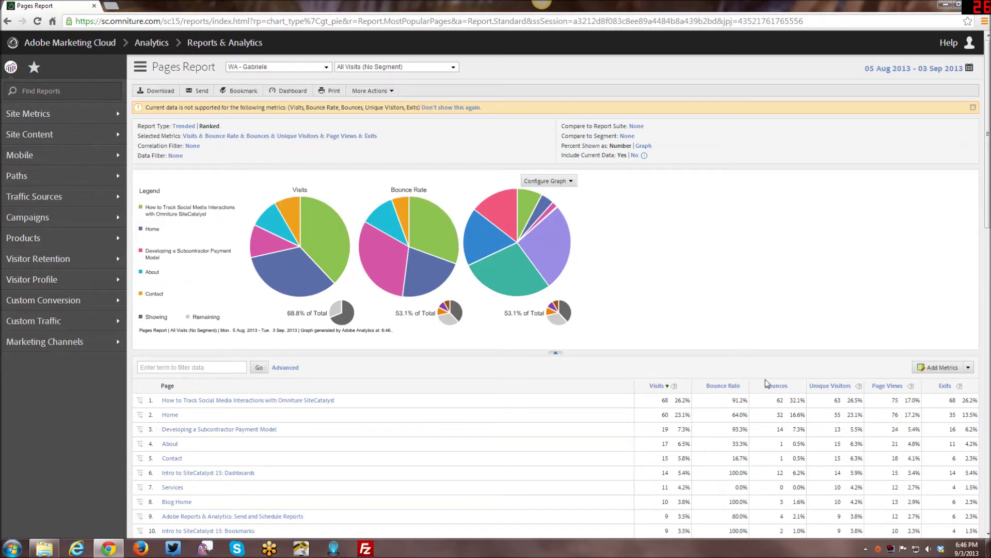
mouse_move(338, 256)
mouse_move(317, 229)
click(546, 181)
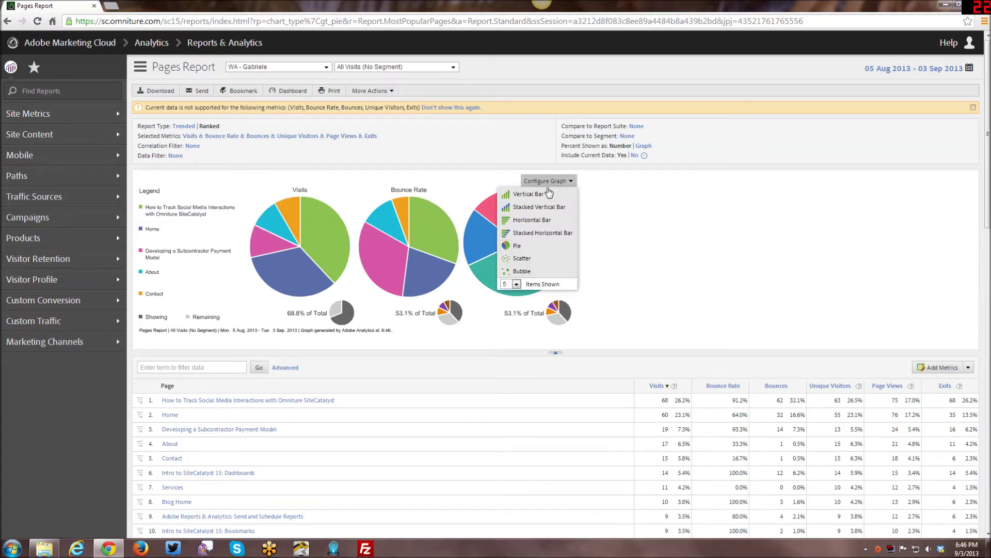
Set the graph back to Horizontal Bar and Include Current Data to No
click(542, 220)
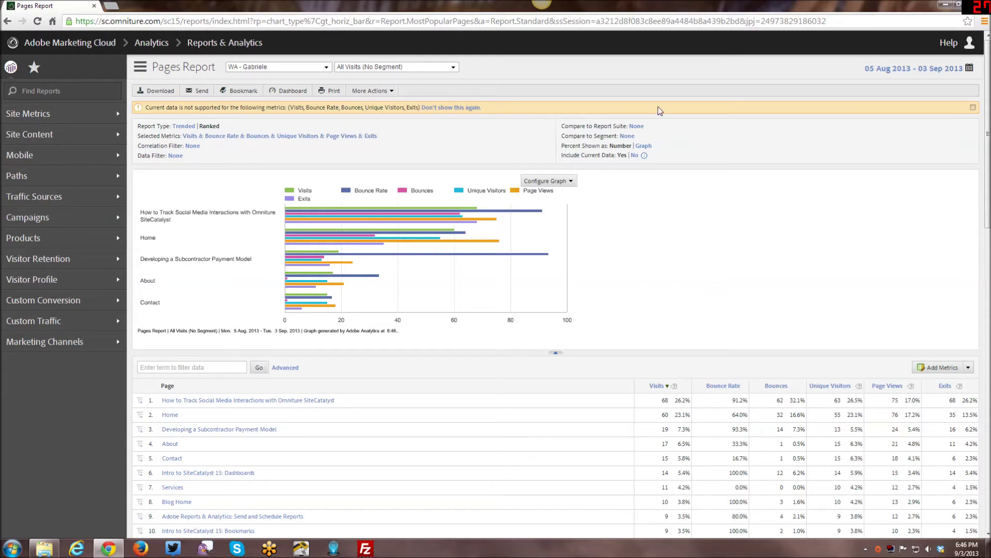
click(636, 156)
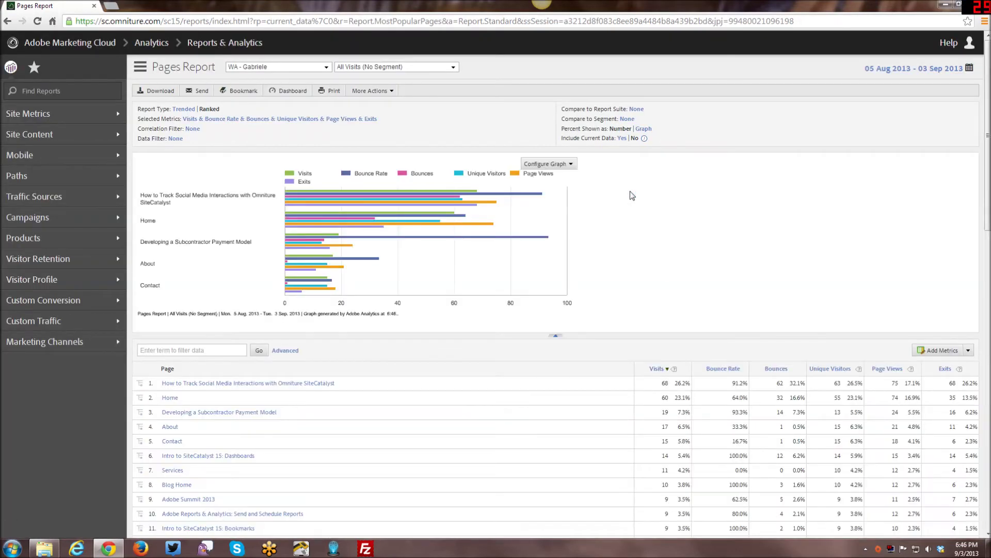
scroll(630, 191, down, 3)
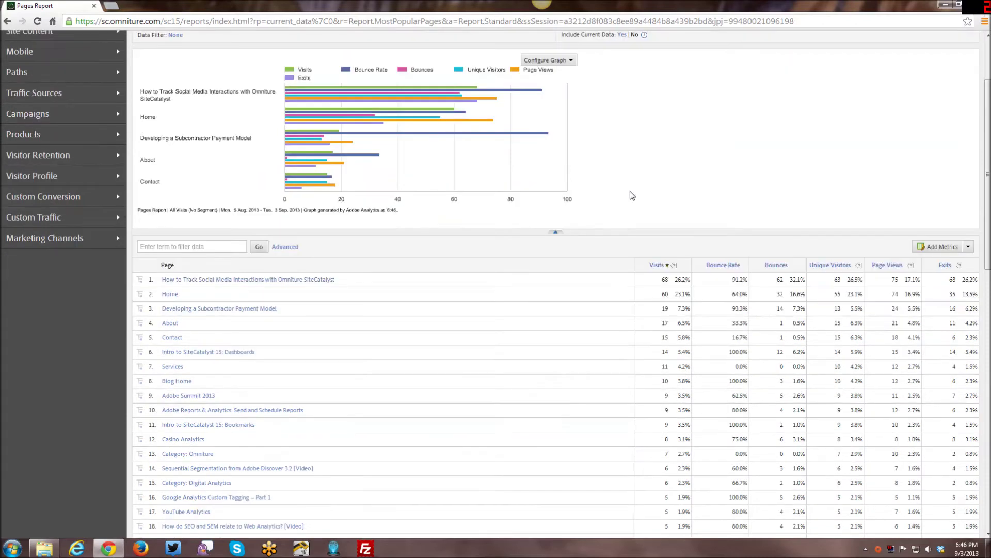
scroll(630, 191, up, 2)
scroll(633, 195, down, 1)
scroll(632, 195, down, 1)
scroll(630, 191, down, 1)
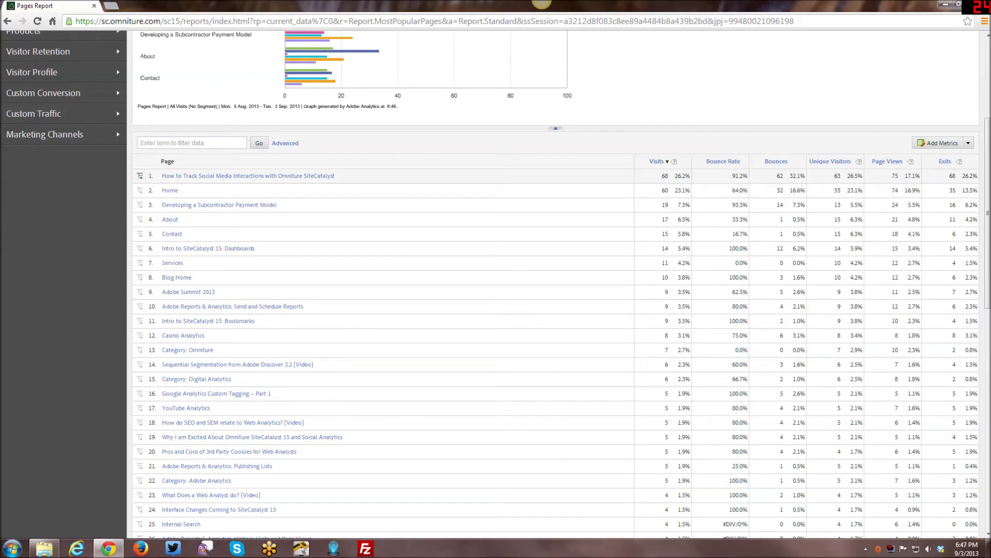
drag(754, 178, 783, 176)
click(787, 182)
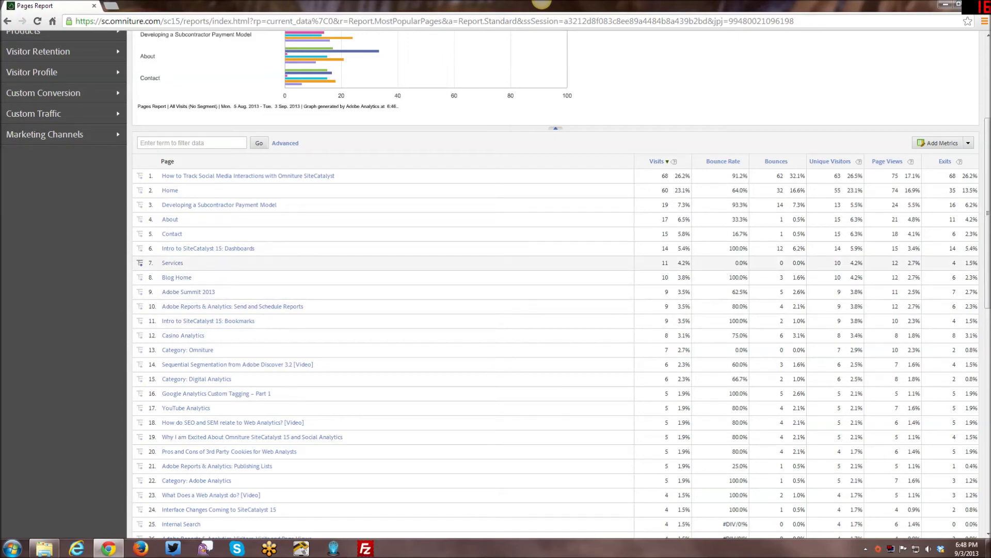
drag(735, 262, 743, 262)
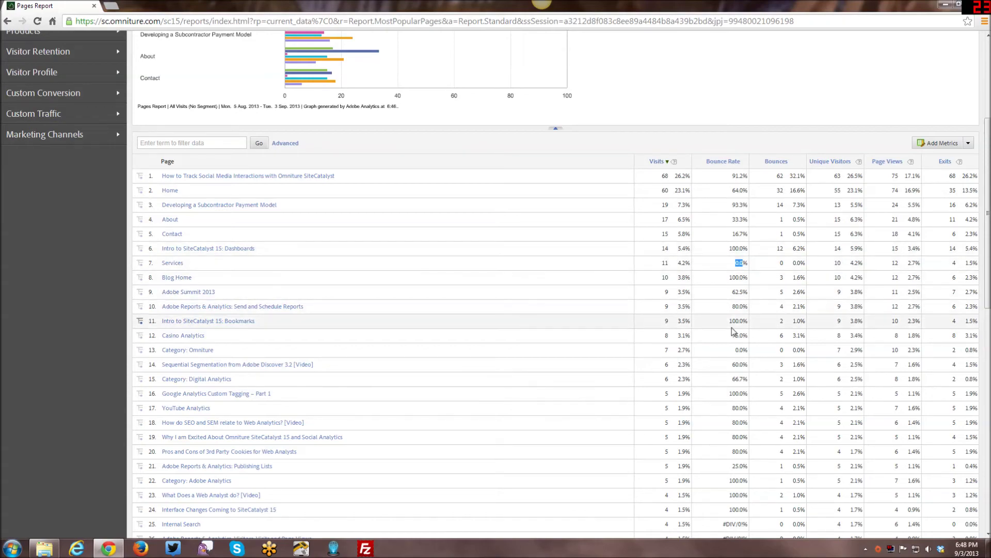
scroll(814, 300, down, 3)
scroll(728, 301, up, 8)
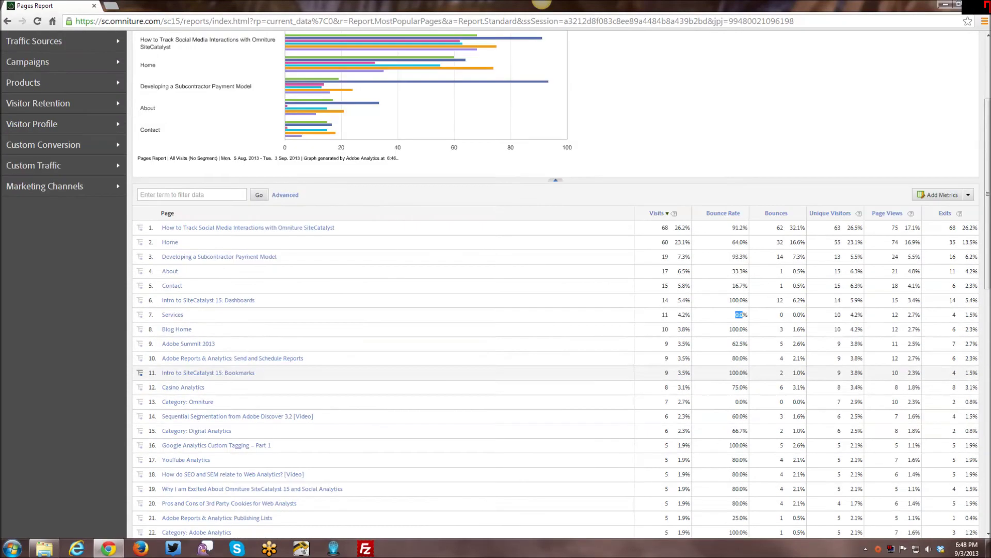
scroll(728, 301, down, 2)
scroll(728, 301, down, 4)
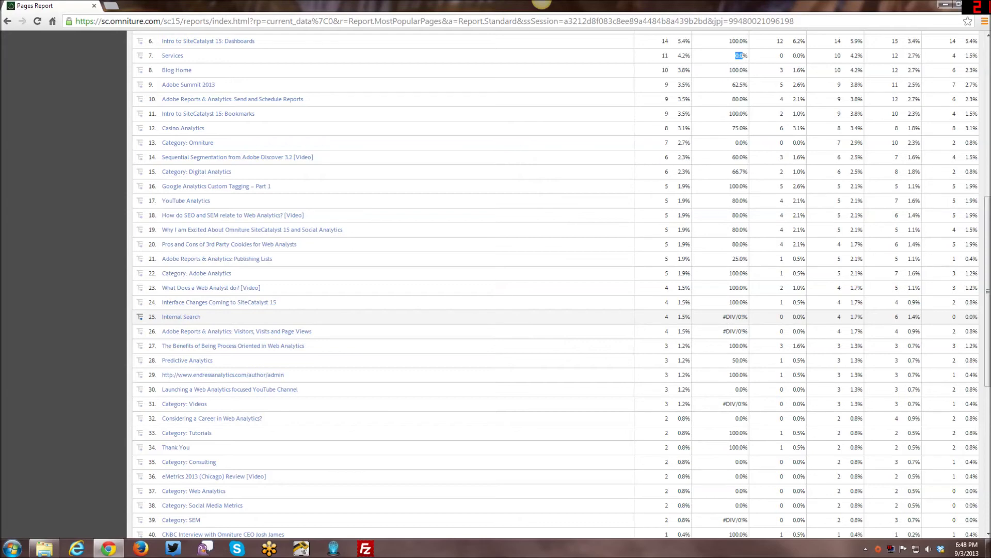
double_click(734, 316)
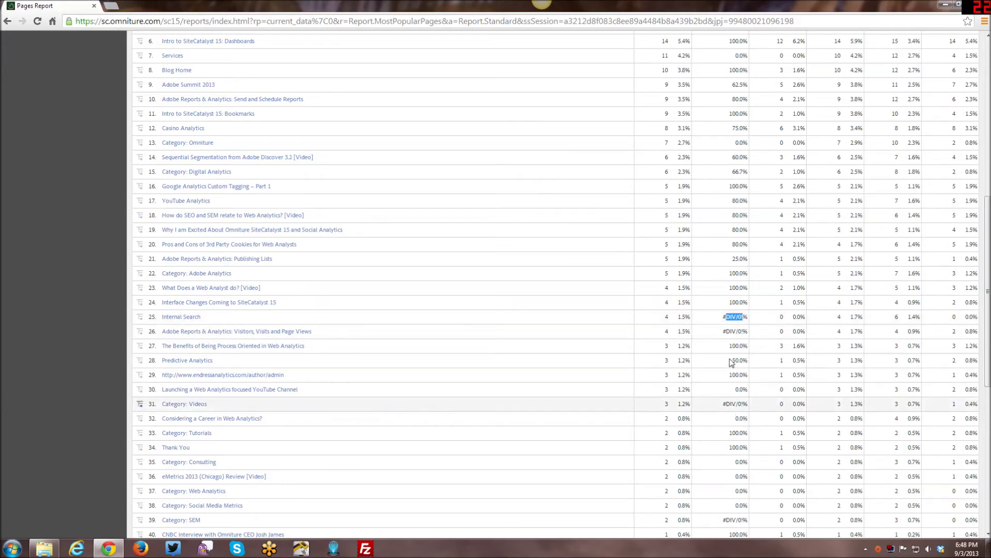
click(736, 317)
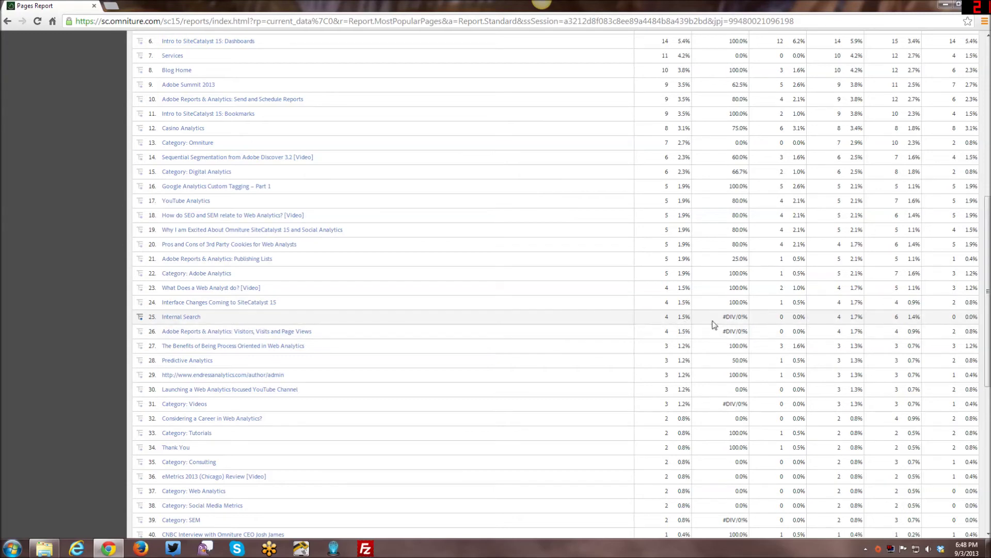
scroll(728, 330, up, 1)
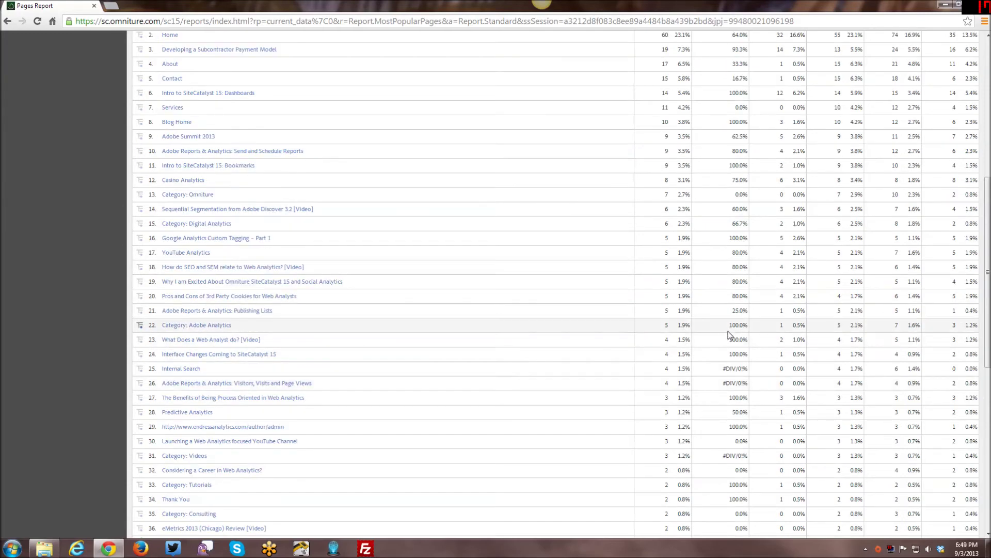
scroll(728, 330, down, 2)
scroll(773, 358, up, 10)
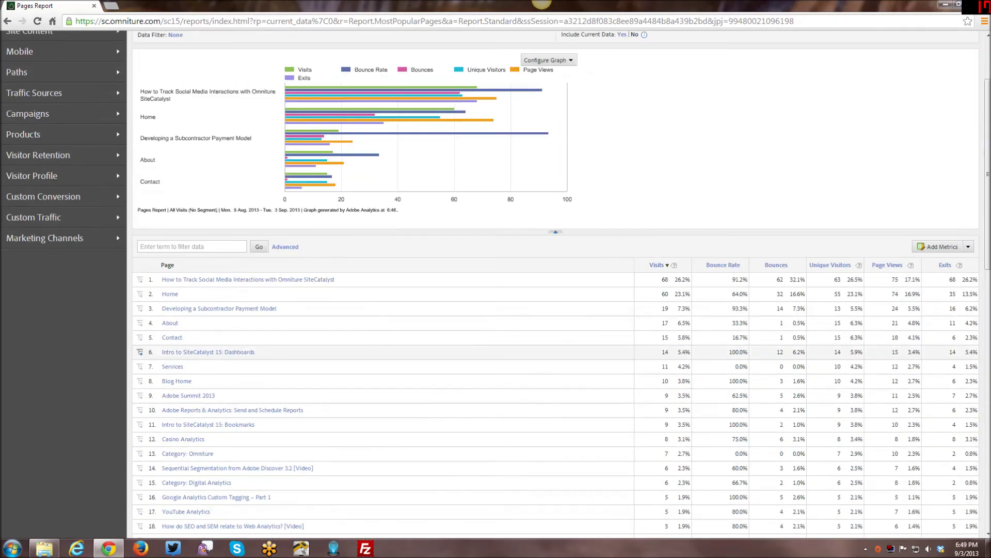
scroll(773, 358, down, 2)
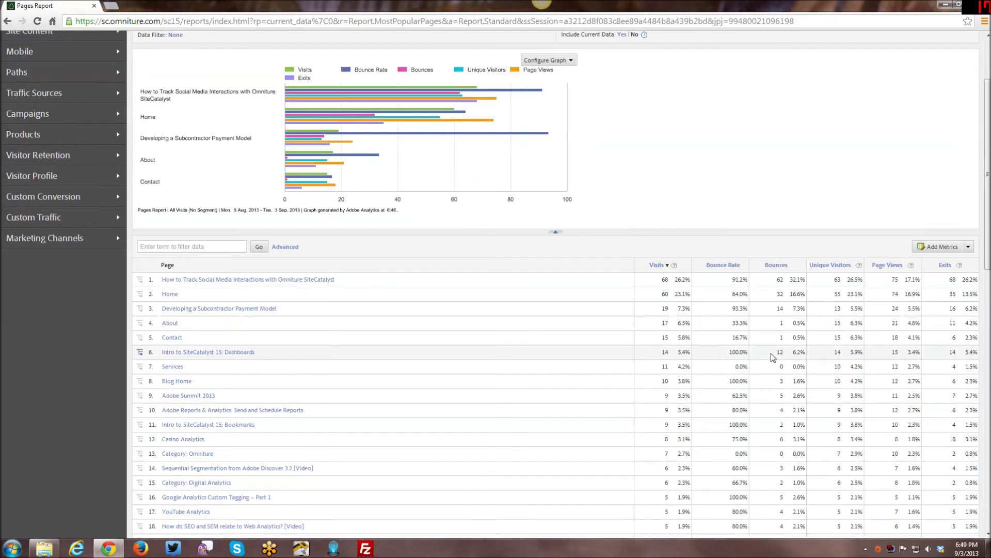
Remove Exits, Page Views and Bounce Rate, keeping Visits, Bounces and Unique Visitors as columns
click(941, 249)
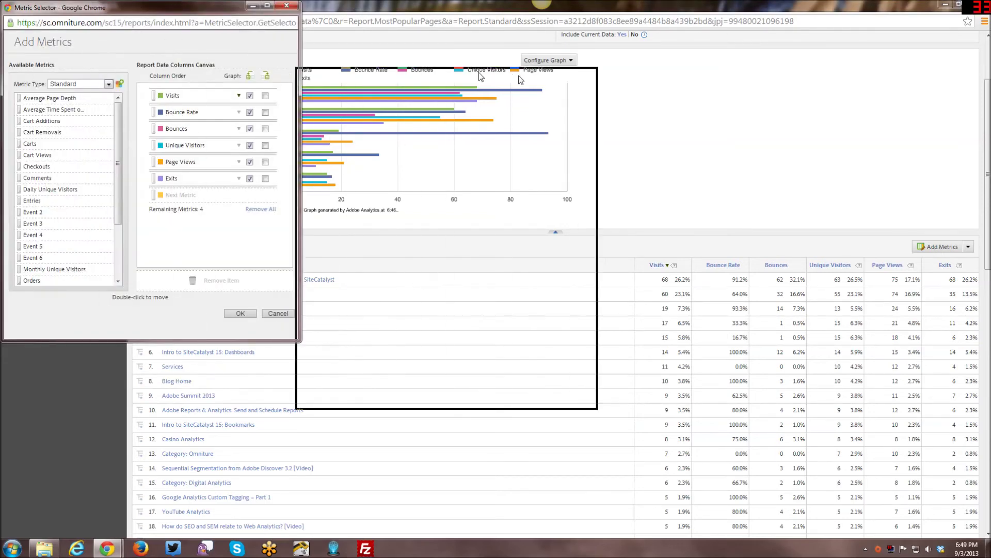
drag(390, 226, 541, 267)
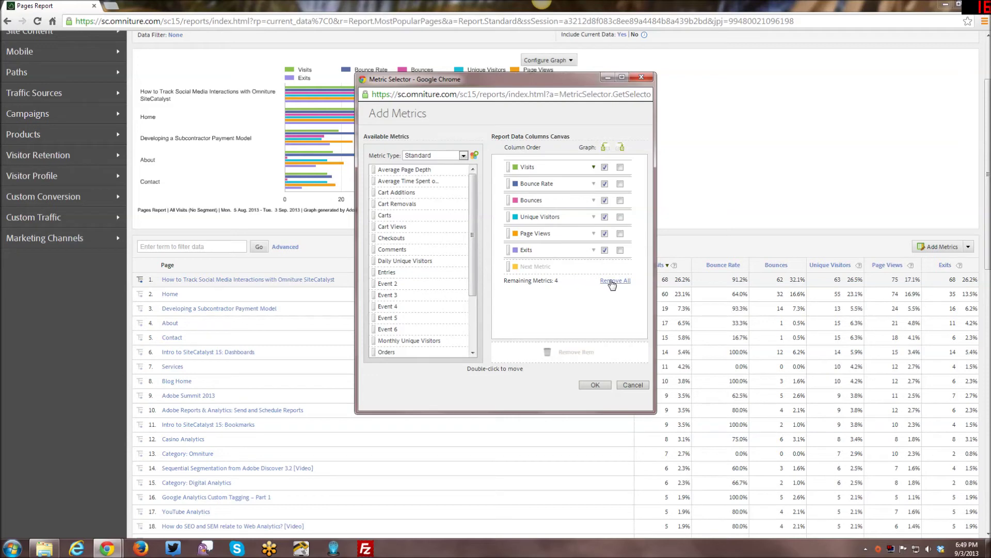
drag(532, 251, 531, 362)
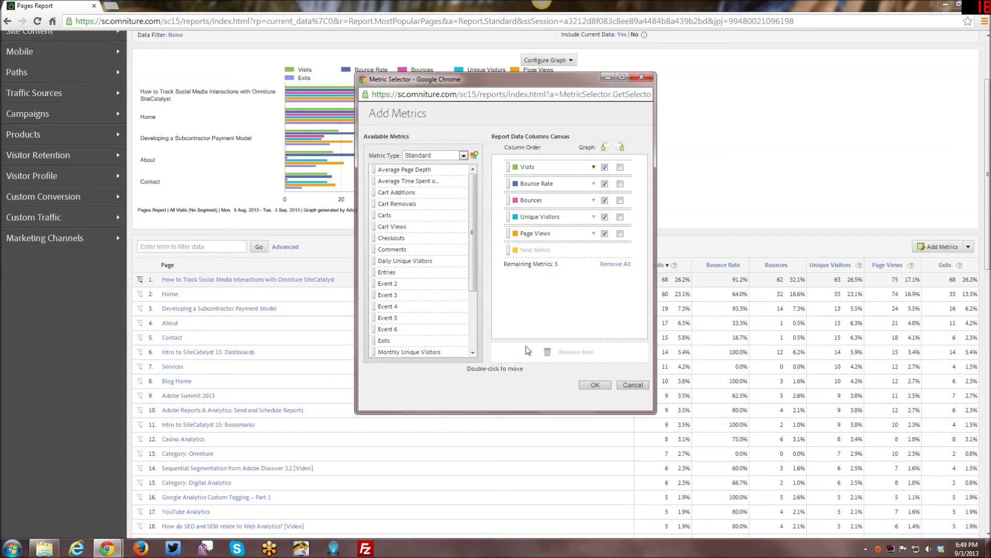
drag(530, 233, 527, 352)
drag(532, 184, 527, 352)
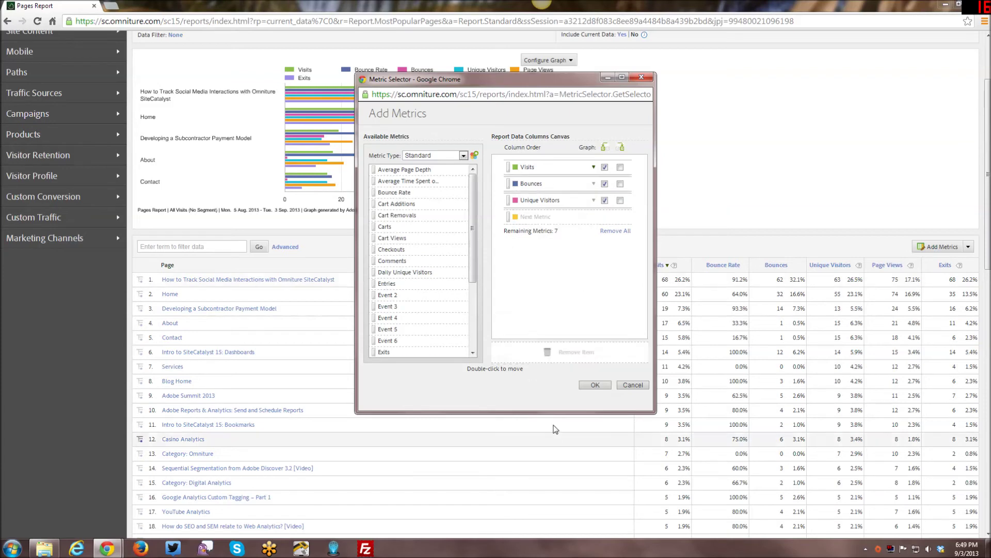
click(594, 386)
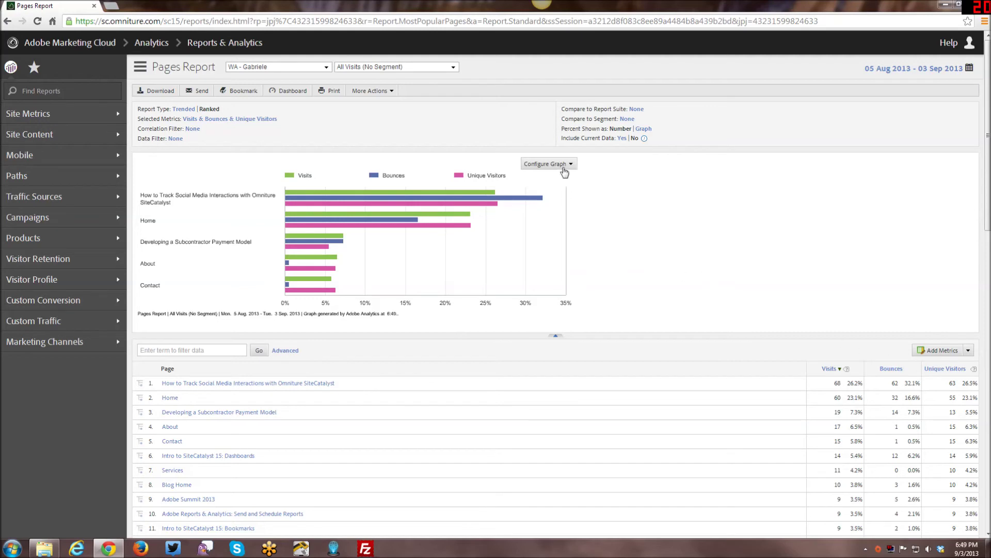
Open the Breakdown By menu beside row 1 of the three-metric Pages table
click(538, 165)
click(539, 164)
scroll(681, 304, down, 1)
scroll(682, 304, down, 2)
scroll(682, 302, up, 3)
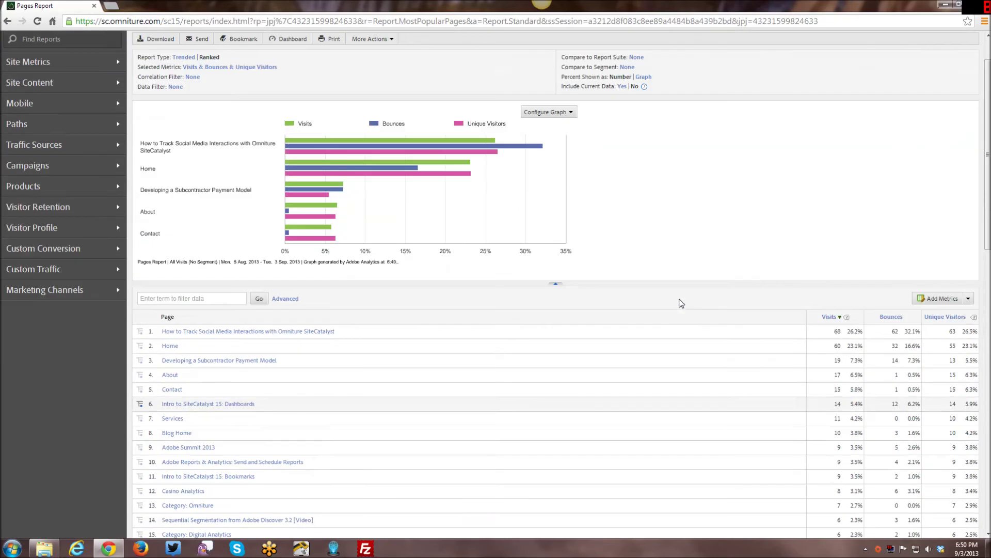
scroll(681, 300, down, 2)
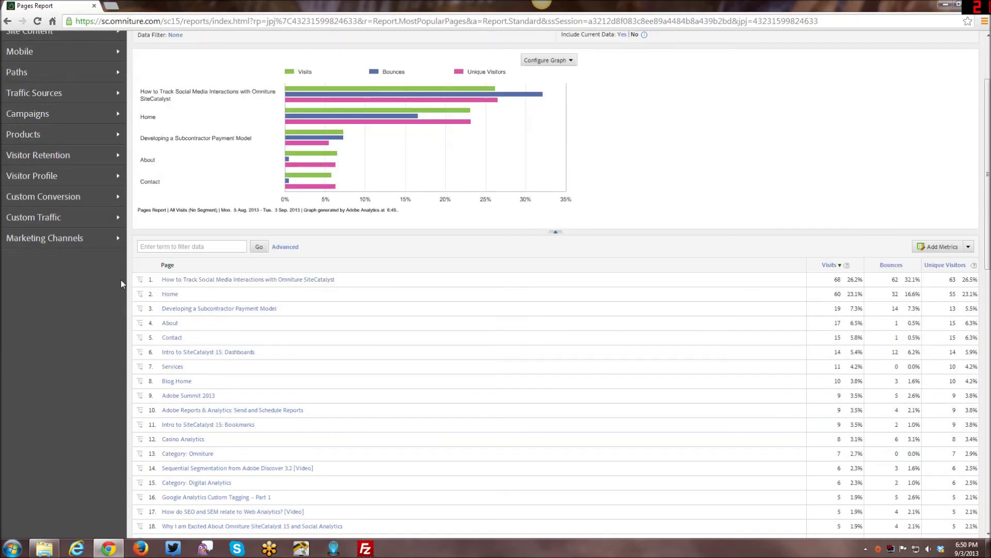
click(139, 282)
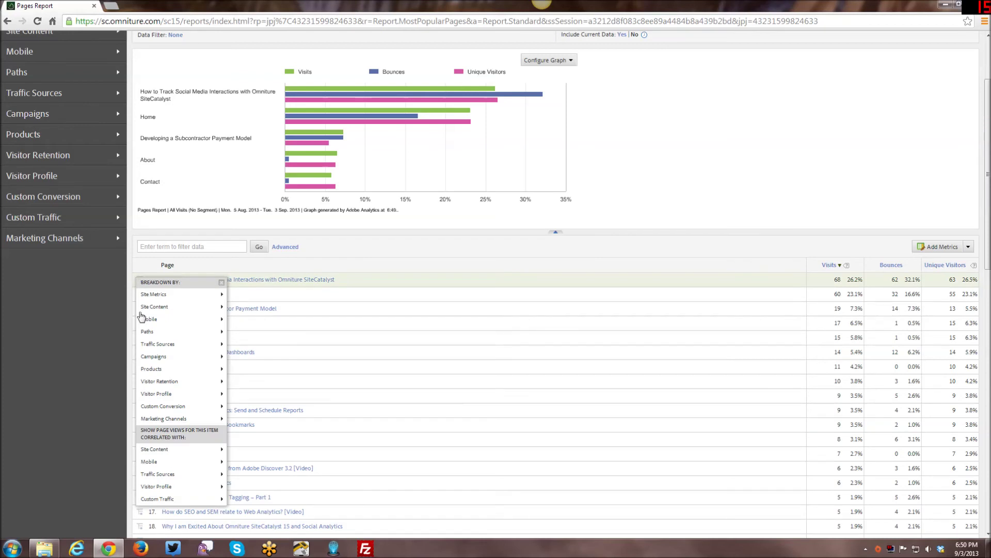
Break down the top page by Mobile > Device Type, then return to the Pages Report
mouse_move(157, 450)
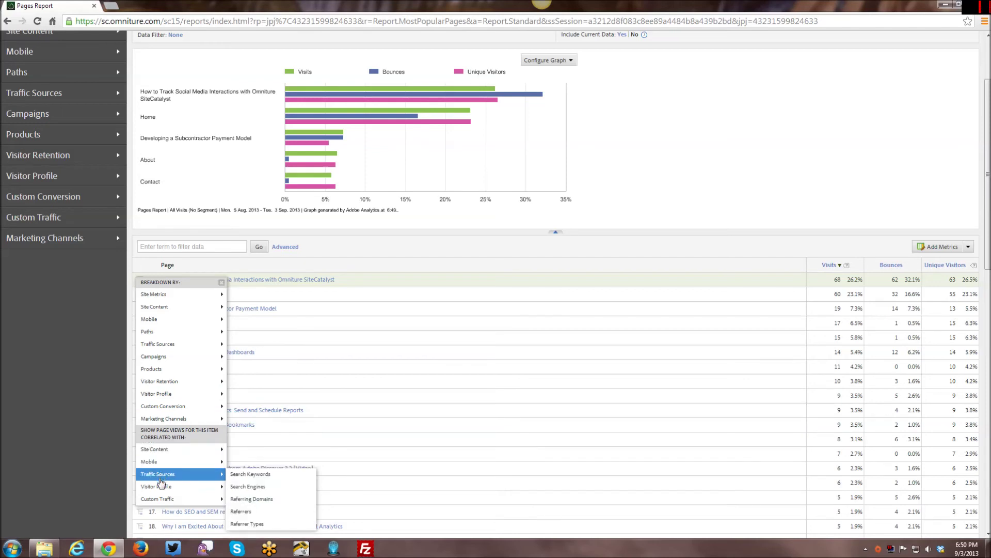
mouse_move(163, 497)
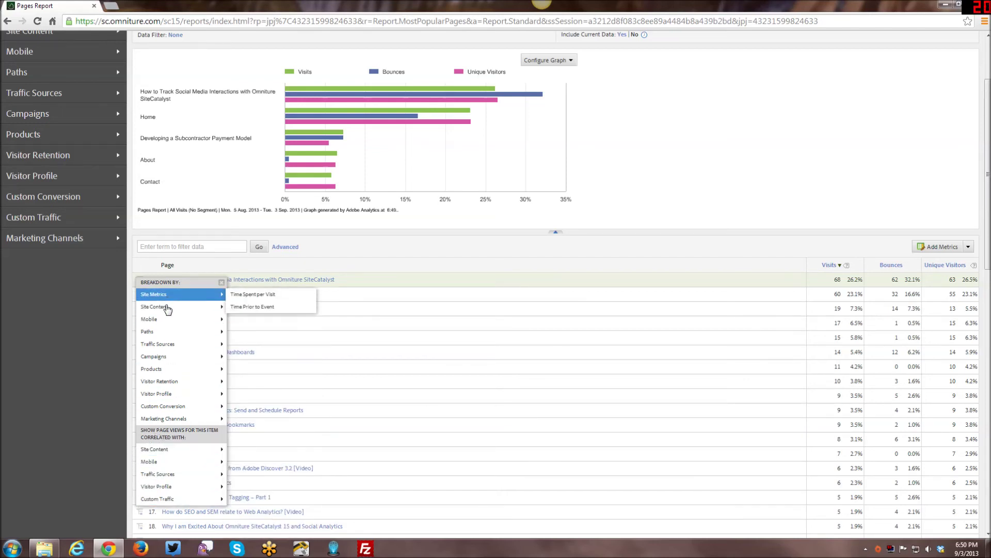
mouse_move(165, 331)
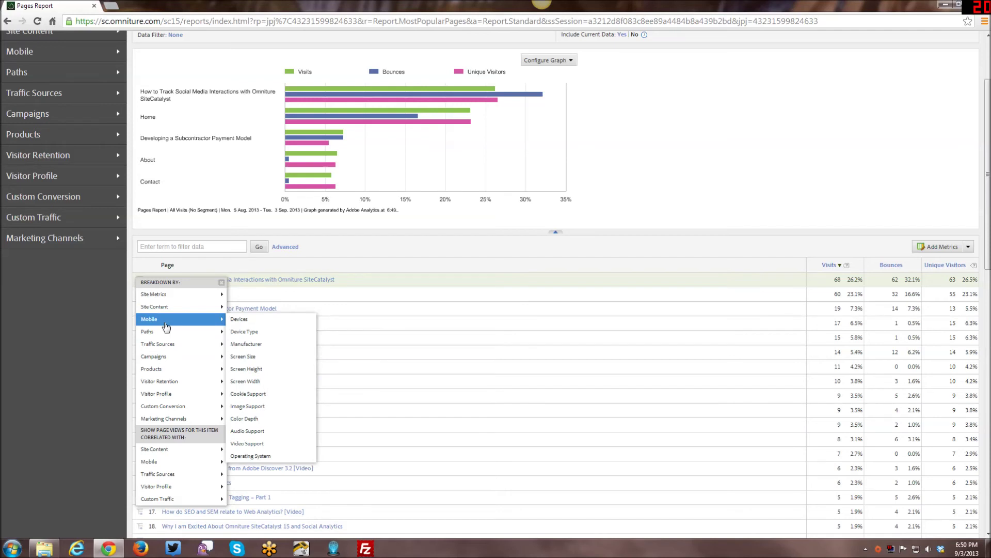
click(266, 332)
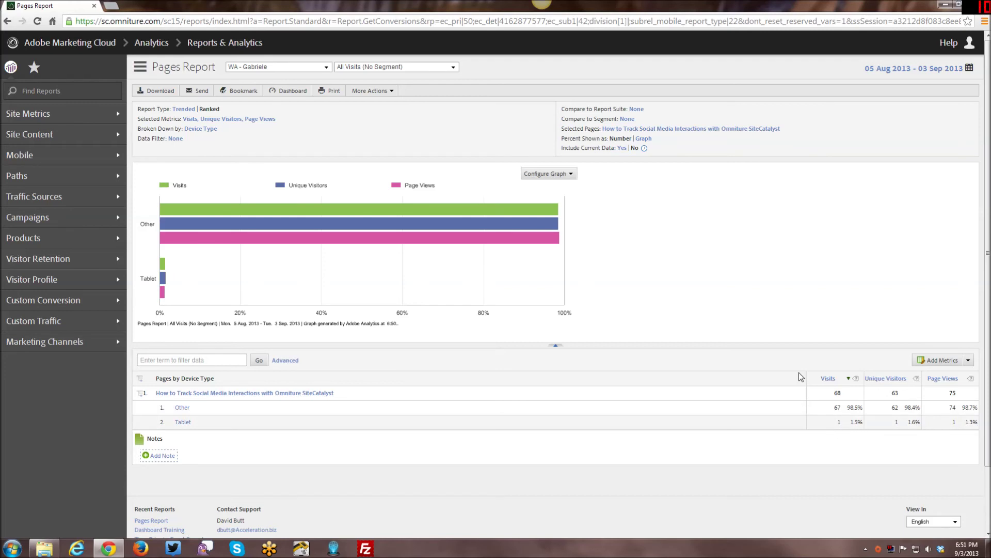
click(8, 22)
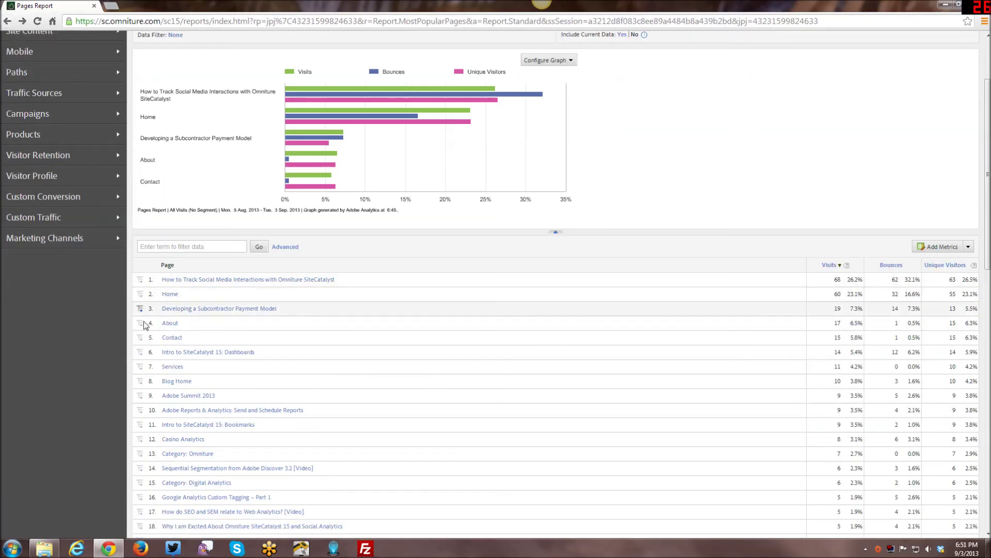
Break down the Home page by Traffic Sources > Referring Domains, review the domains, then go back
click(141, 299)
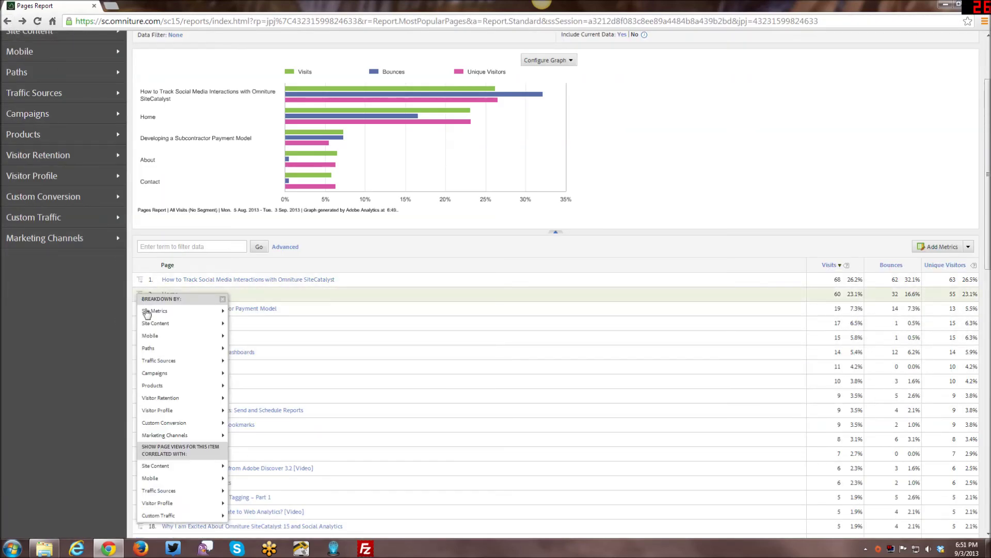
mouse_move(151, 364)
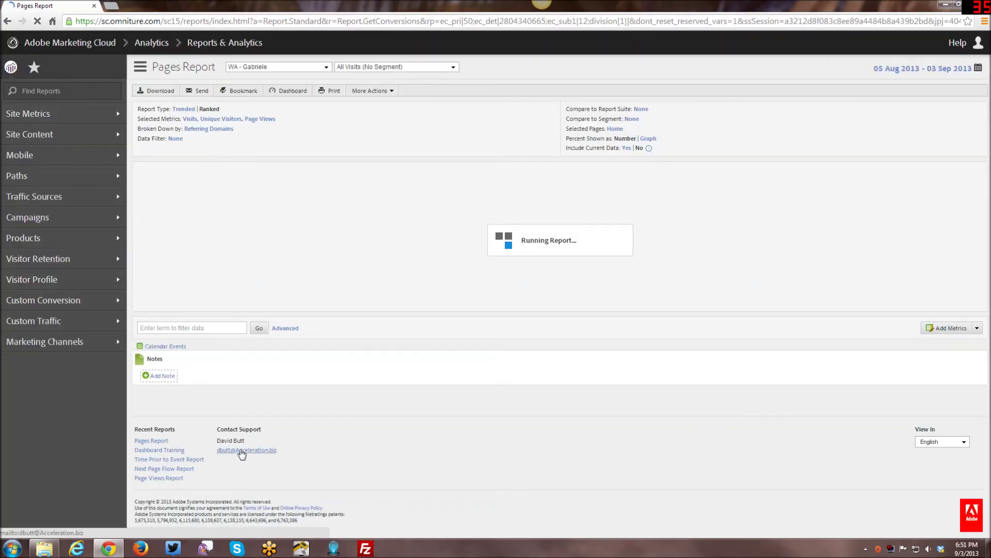
scroll(362, 413, down, 1)
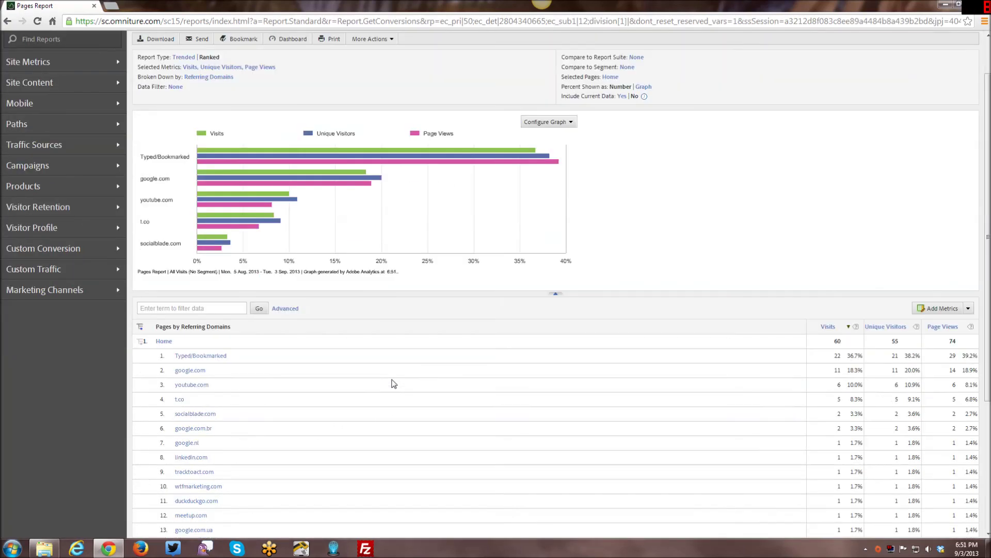
scroll(393, 384, down, 1)
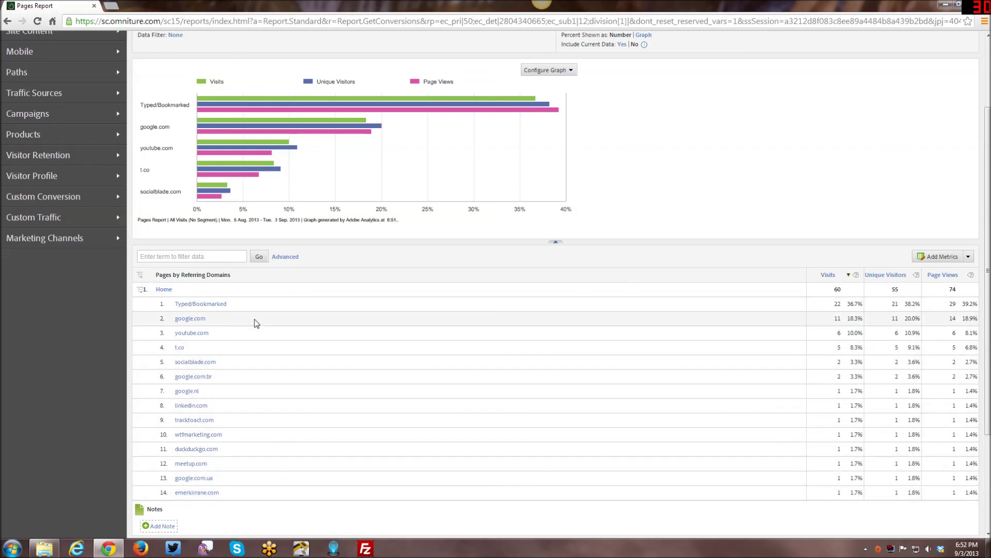
key(alt+Left)
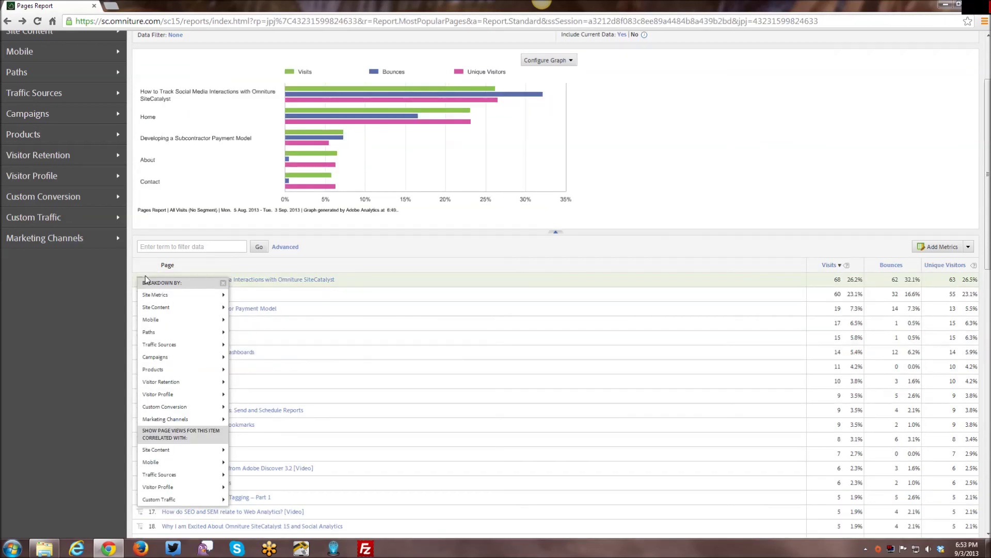
Close the Breakdown menu without a selection and scroll back to the top of the Pages report
click(934, 256)
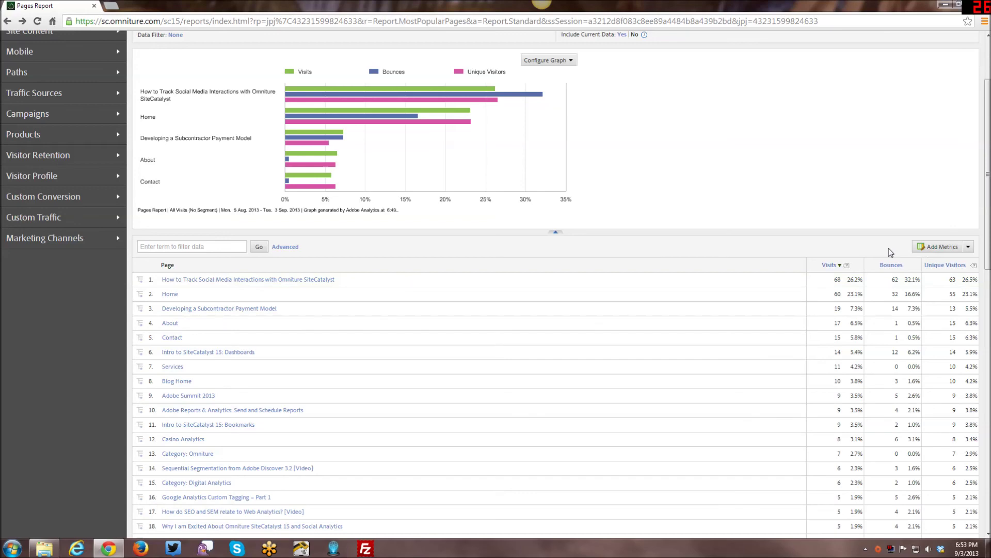
scroll(753, 279, up, 2)
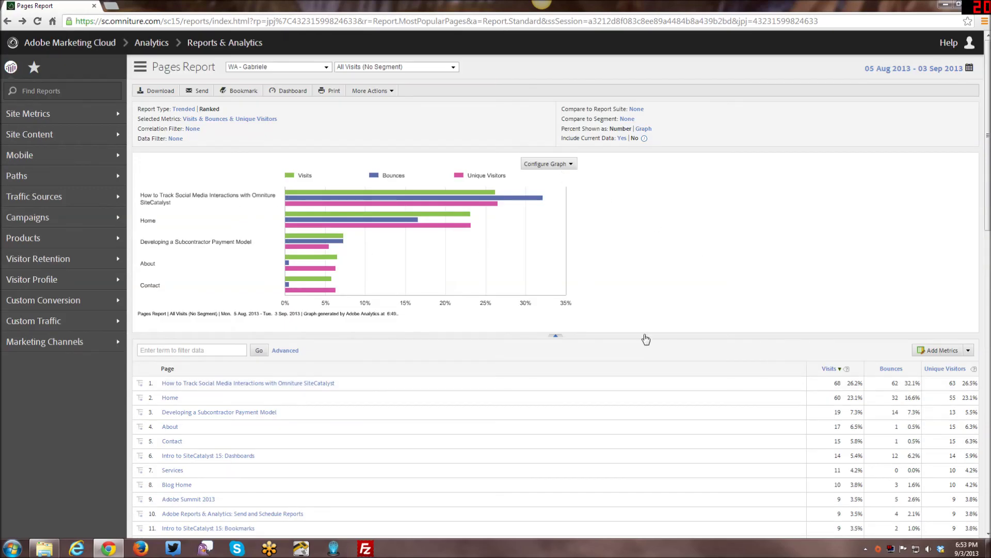